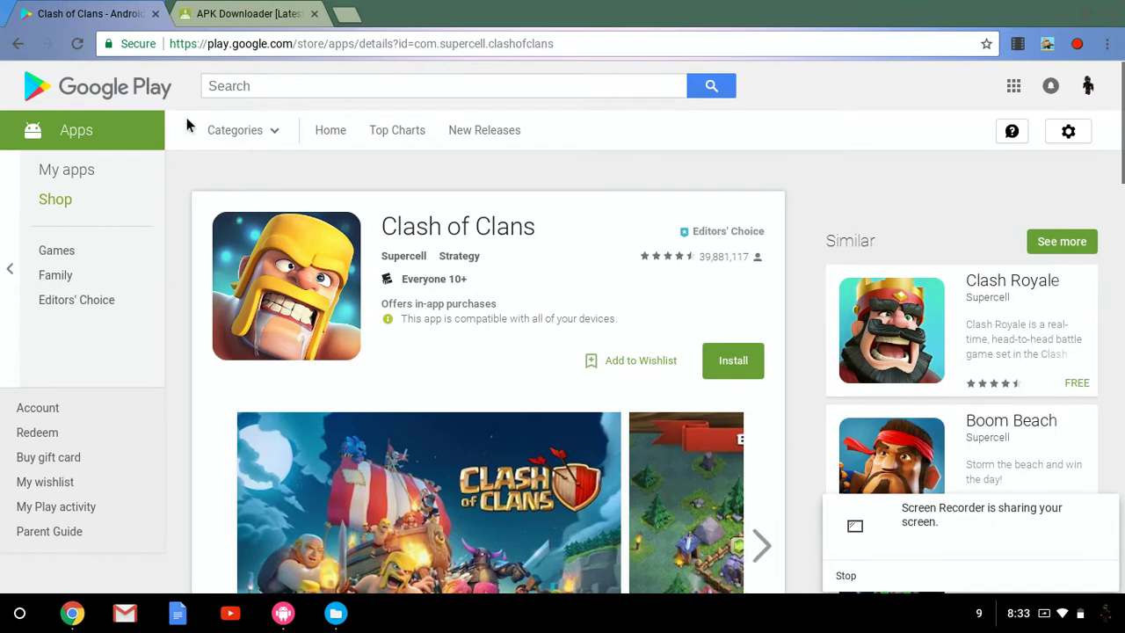
Close the APK Downloader and Clash of Clans tabs, the Files and twerk windows, and dismiss the Files notification
click(314, 15)
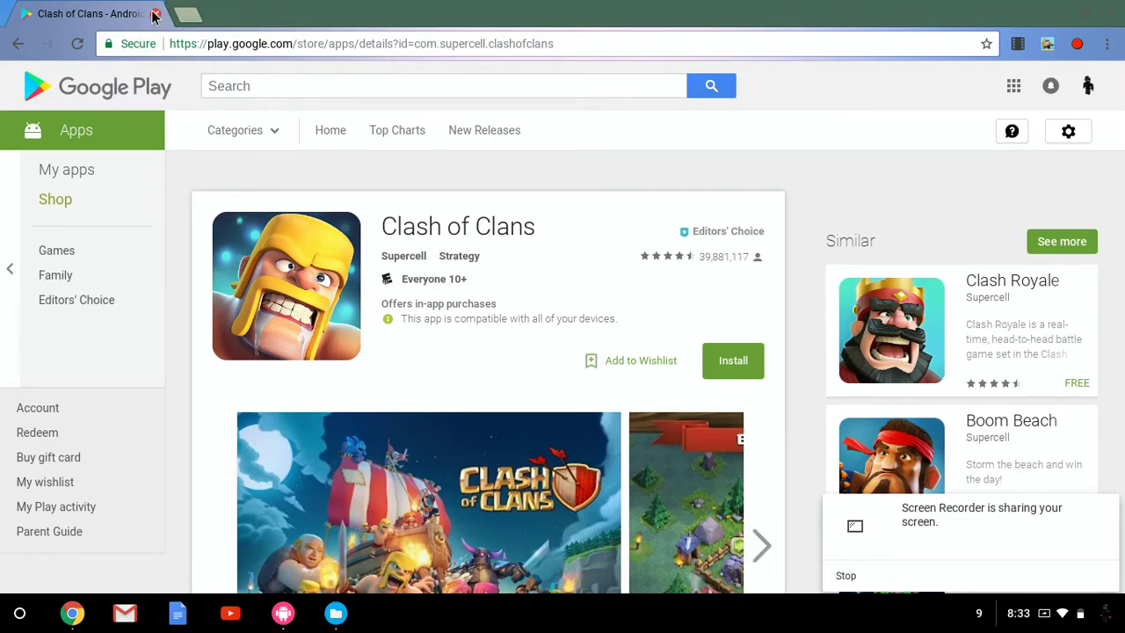
click(154, 14)
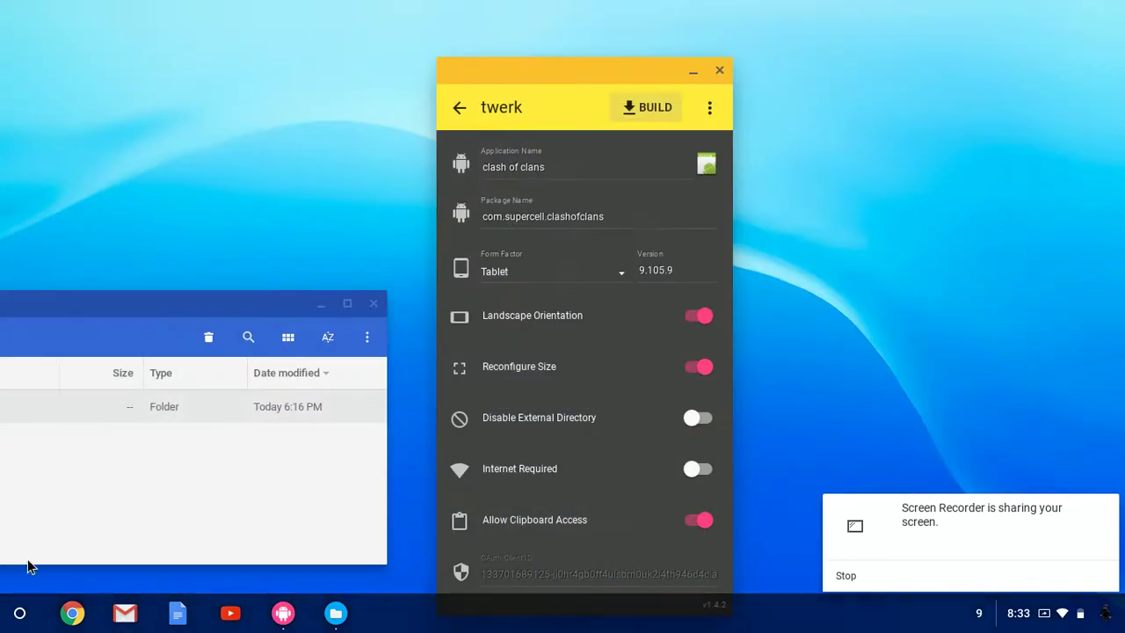
click(372, 304)
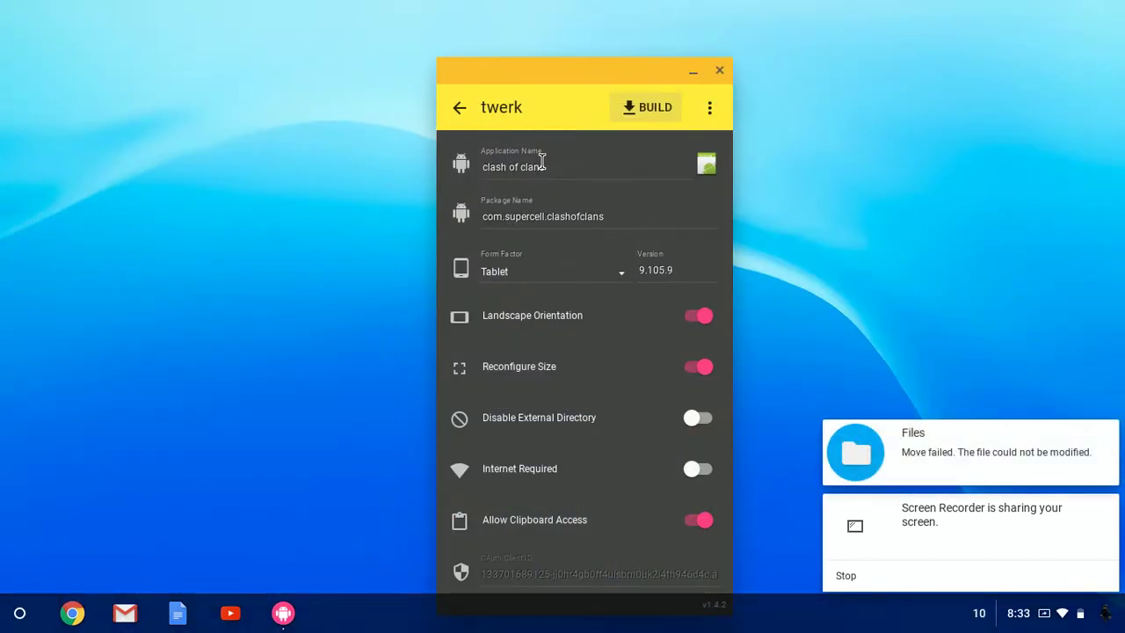
click(721, 70)
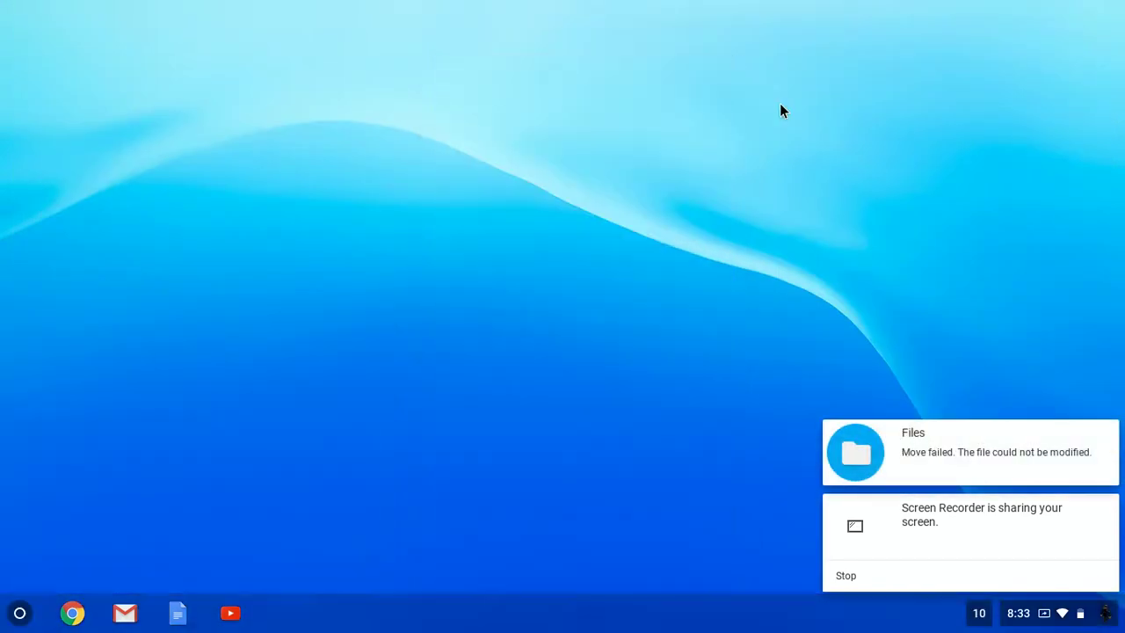
click(1106, 431)
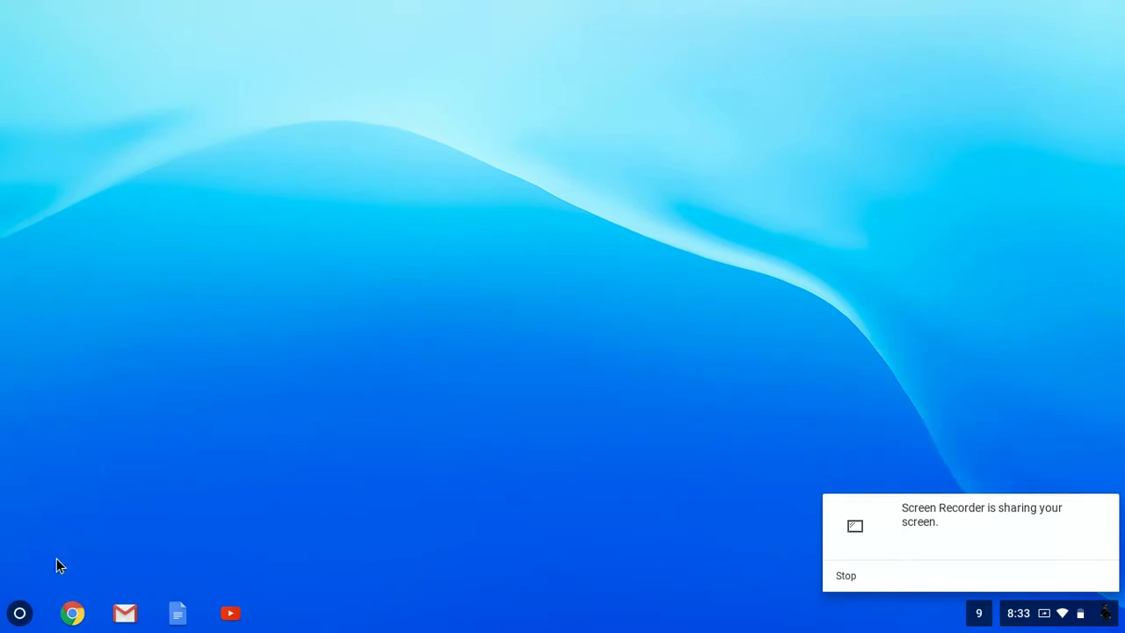
Open the Chrome browser and search Google for "web store" in one tab and "app store" in a second tab
click(68, 613)
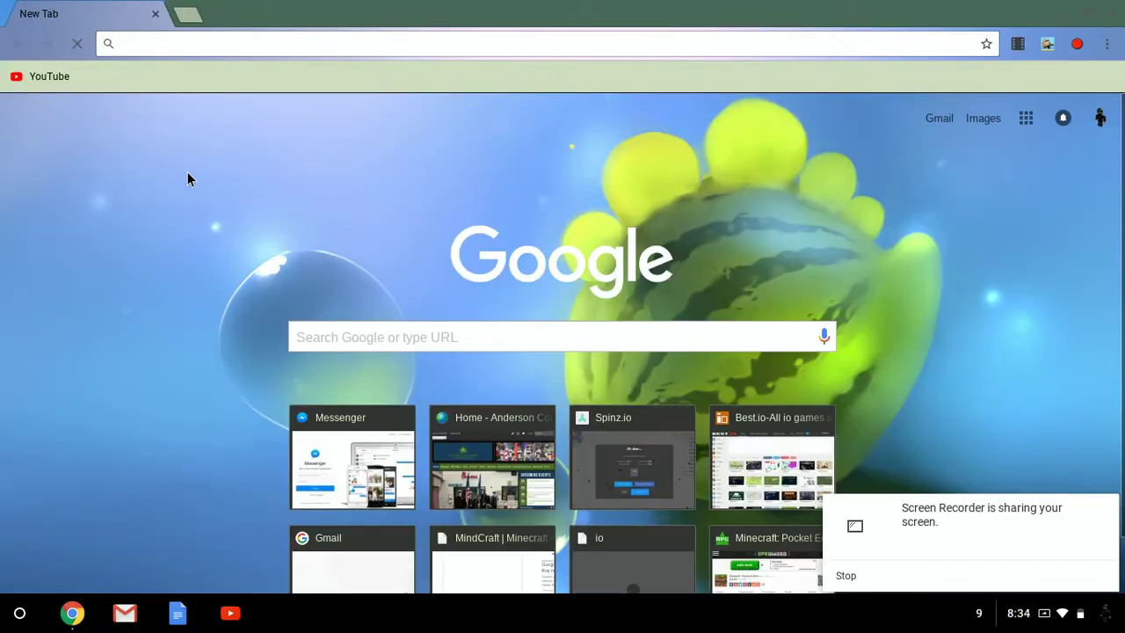
text(web store themes)
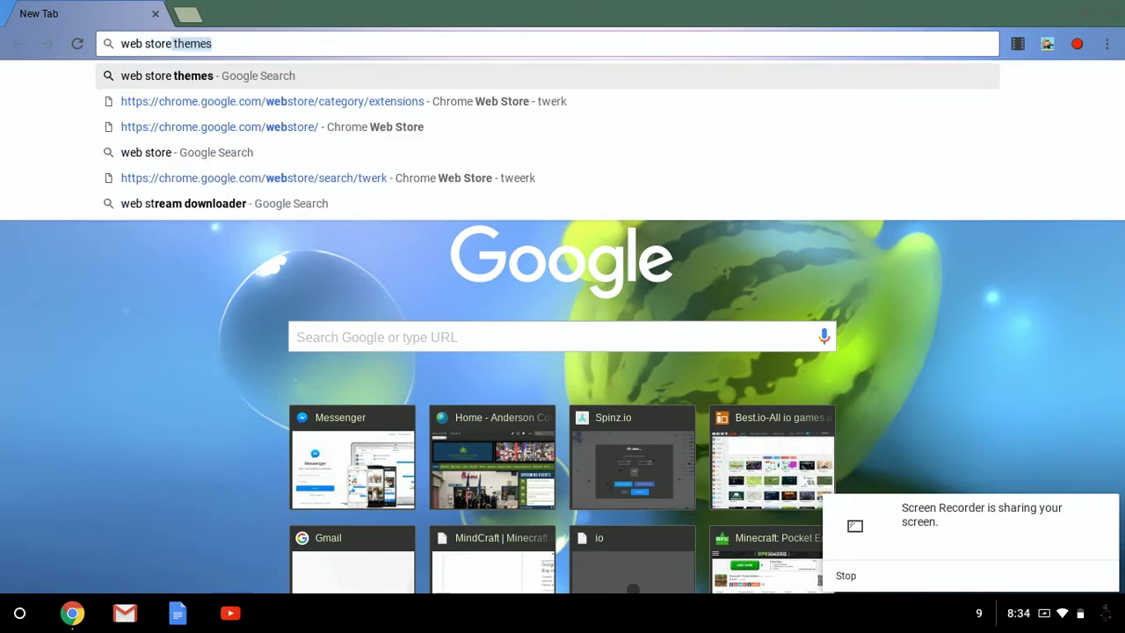
key(Return)
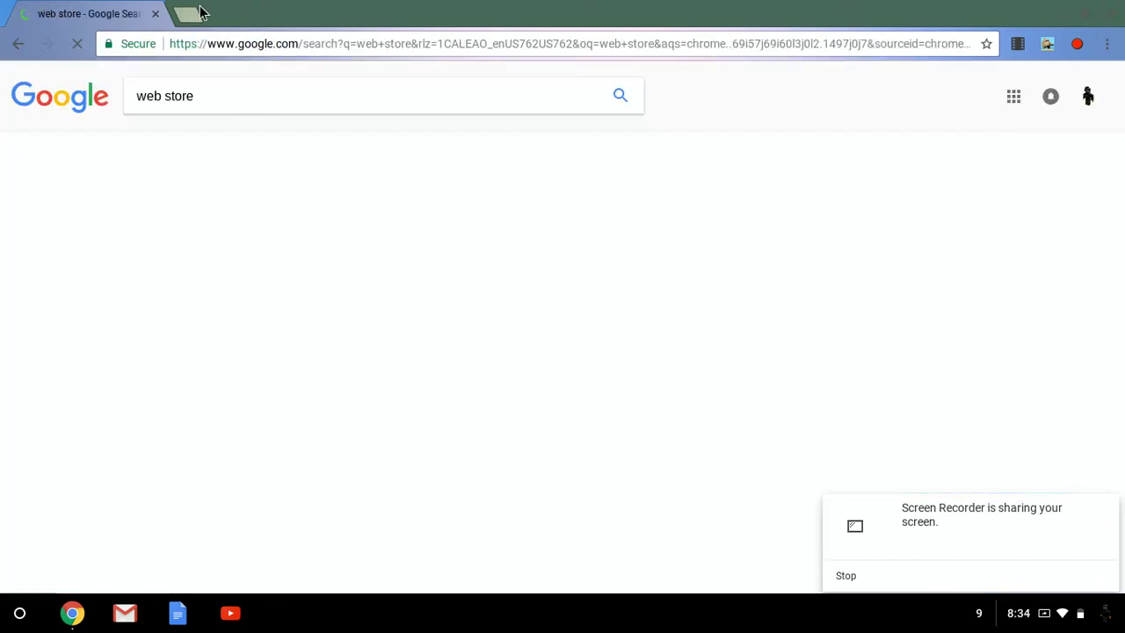
click(190, 15)
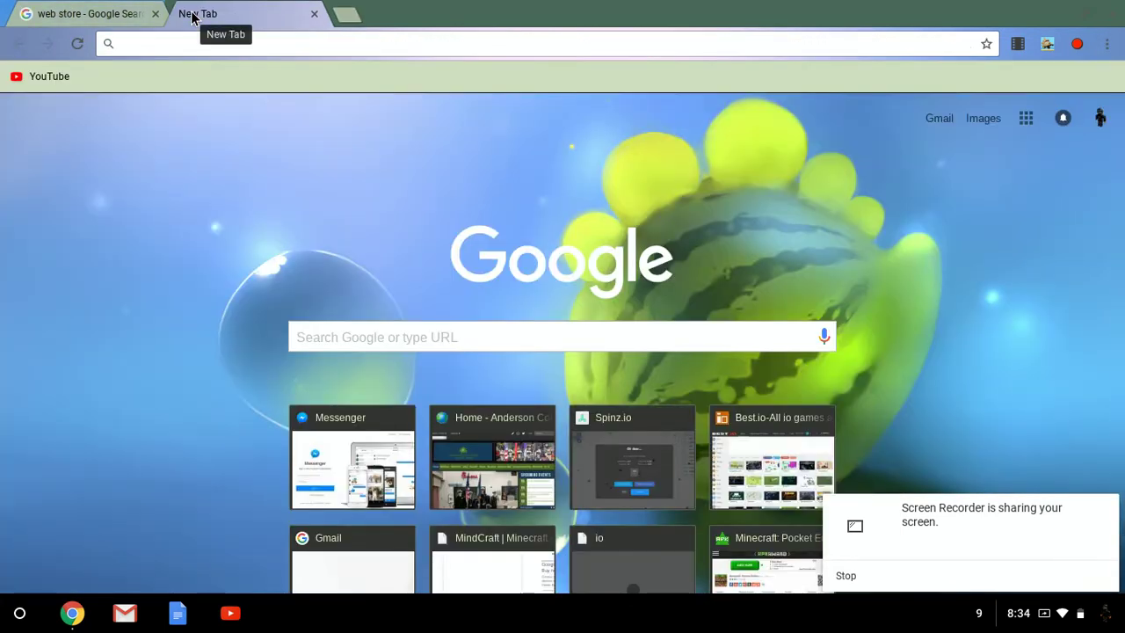
text(app store)
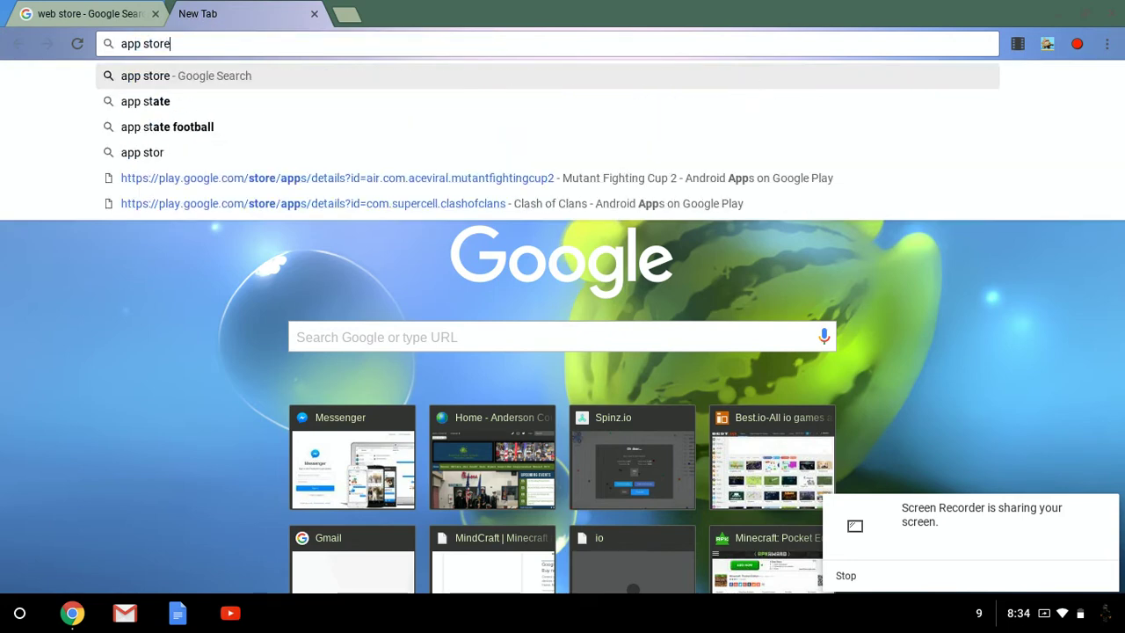
key(Return)
Open the Chrome Web Store and Google Play from their search results, and place the Google Play tab first
click(87, 14)
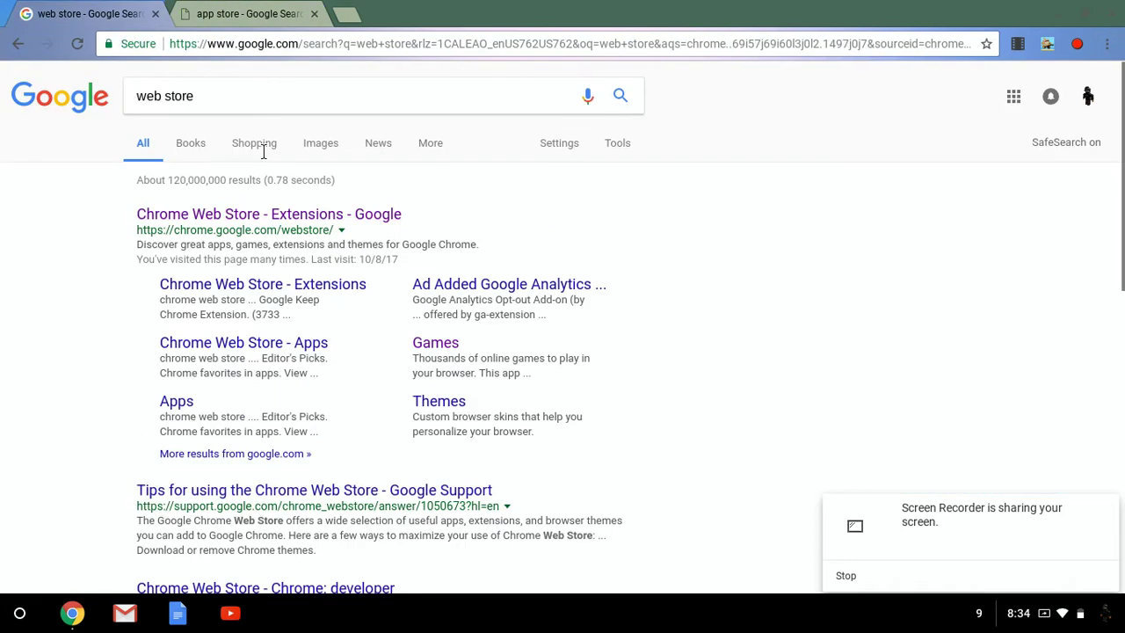
click(247, 214)
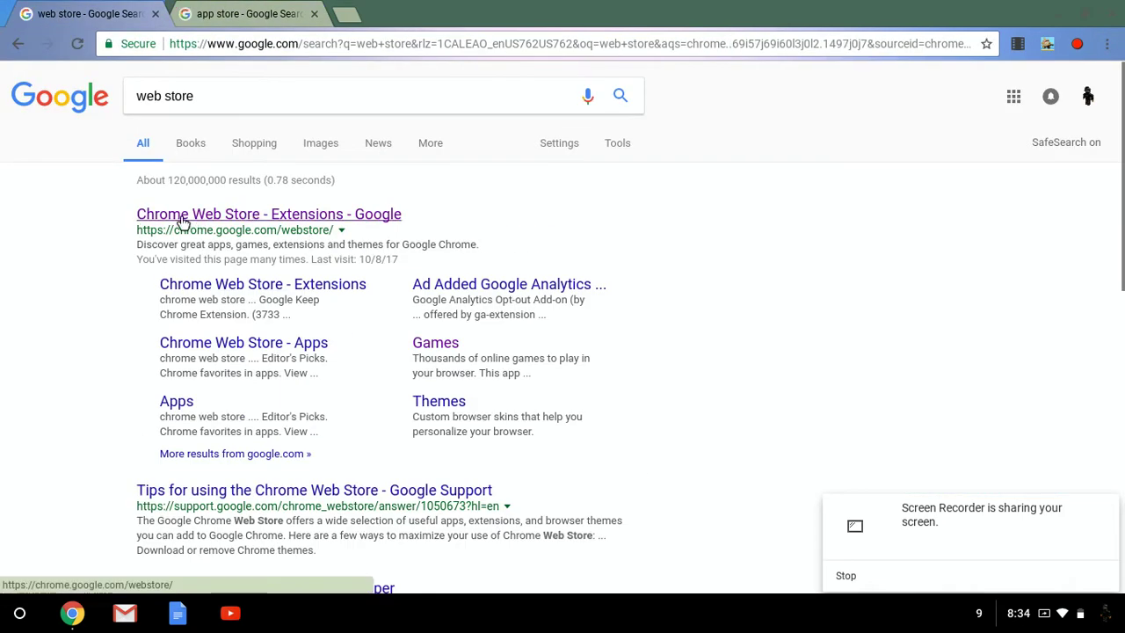
click(239, 10)
click(218, 215)
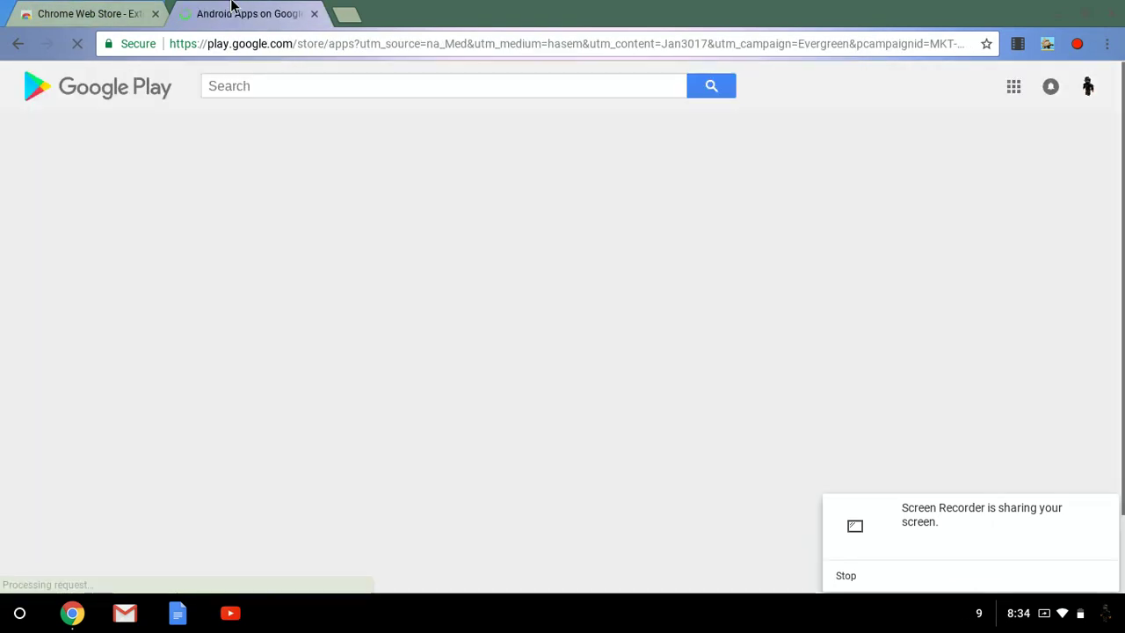
drag(231, 5, 33, 5)
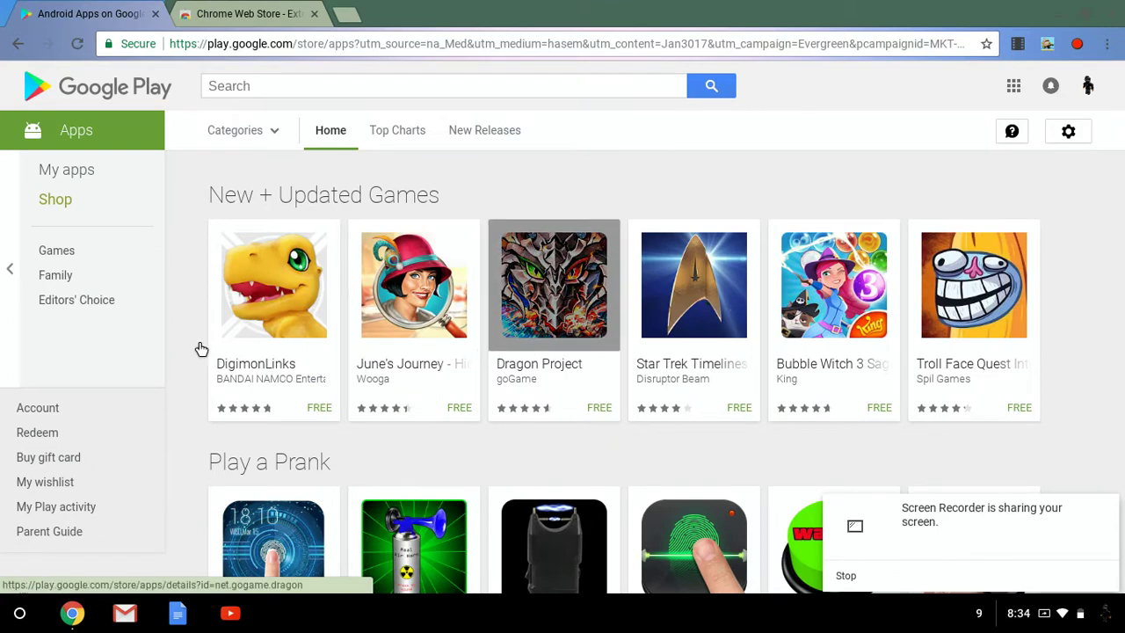
click(14, 217)
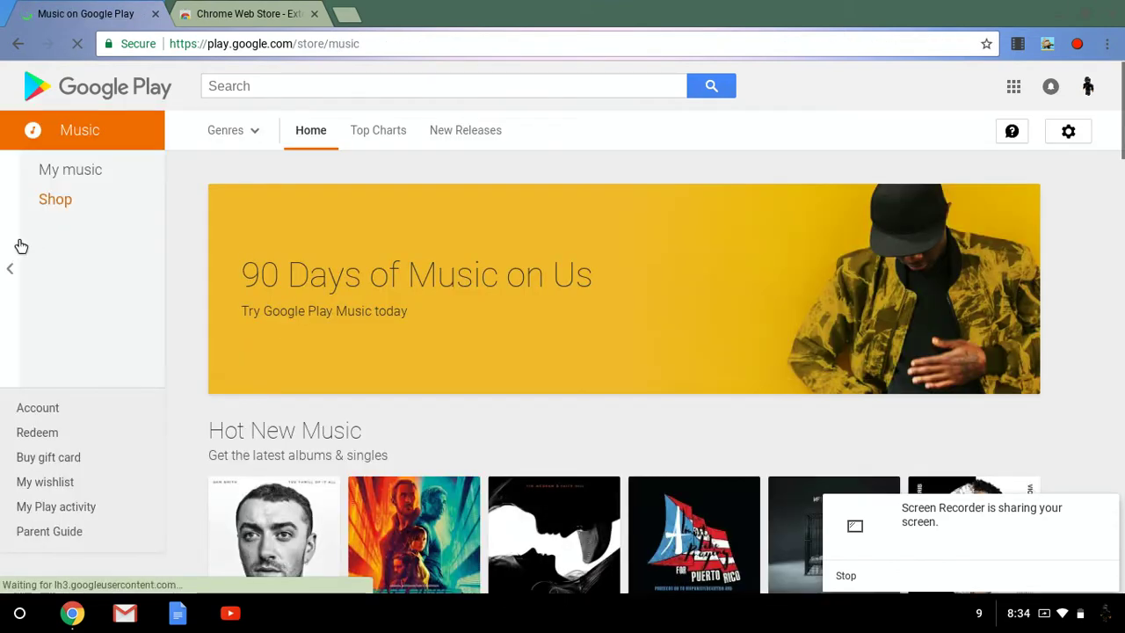
mouse_move(2, 237)
click(31, 173)
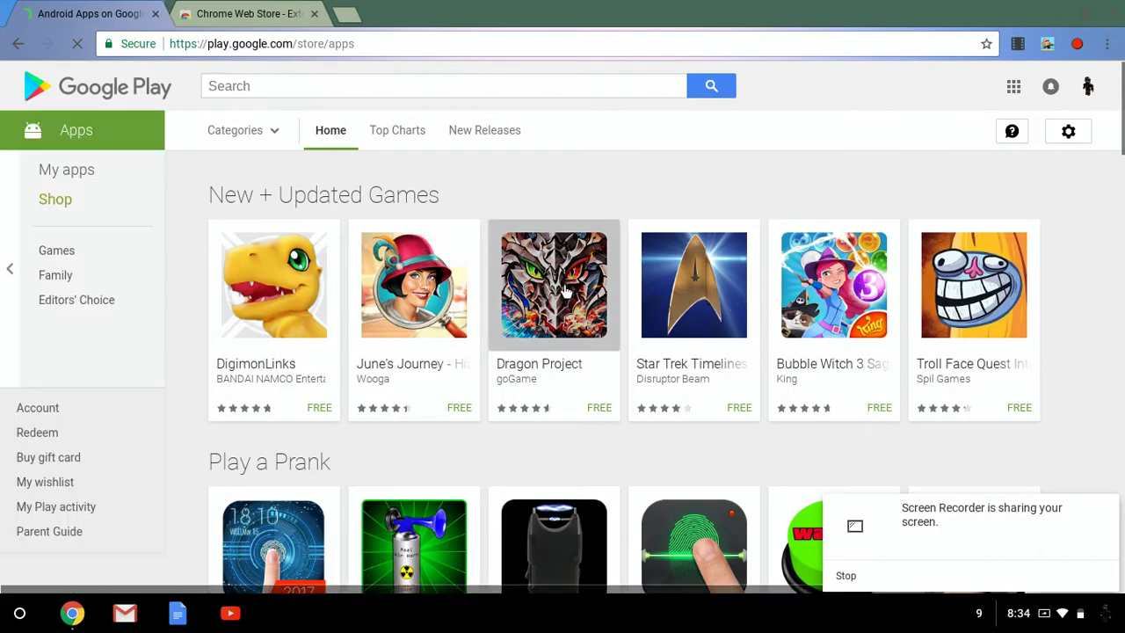
Browse the Google Play apps and the Games category, and open the Hay Day app page
scroll(554, 283, down, 3)
scroll(549, 290, down, 2)
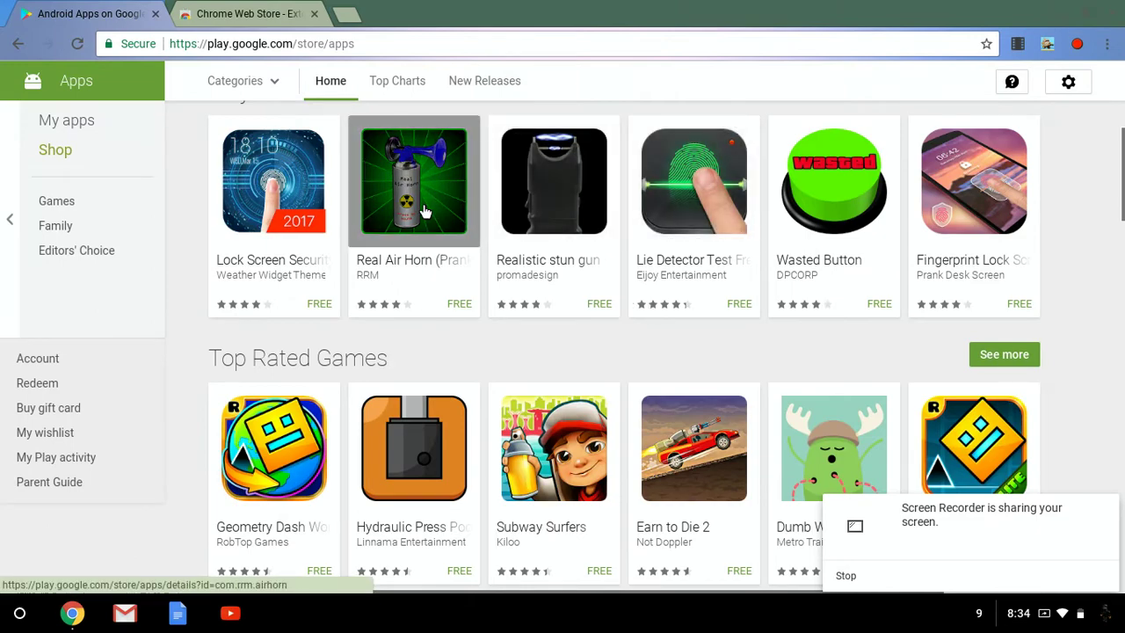
scroll(427, 213, down, 5)
scroll(620, 271, up, 3)
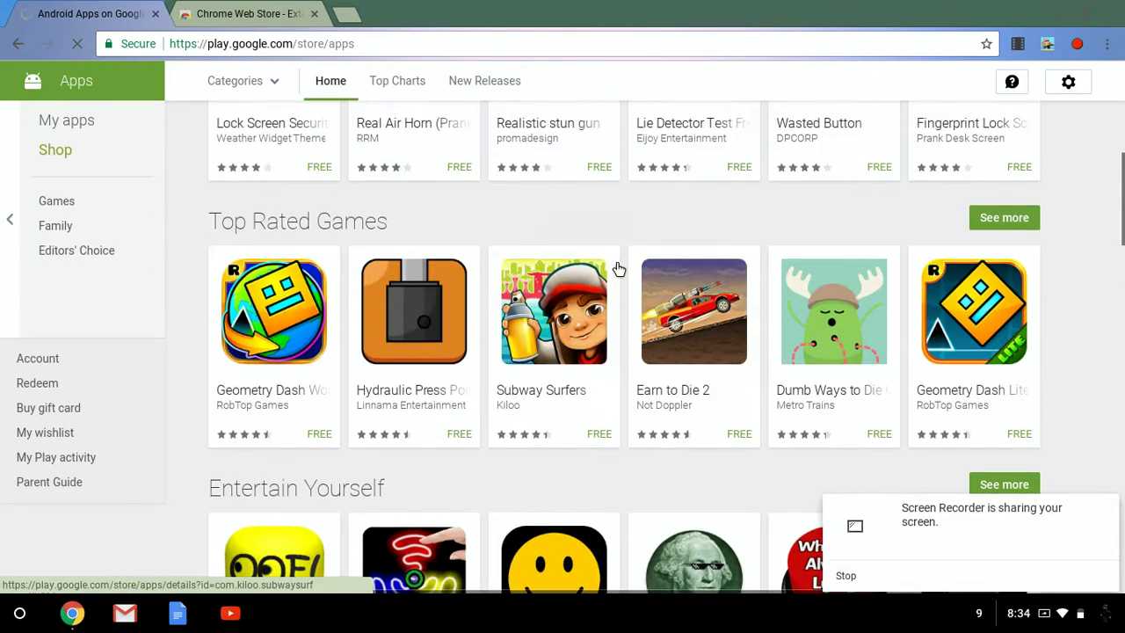
click(79, 207)
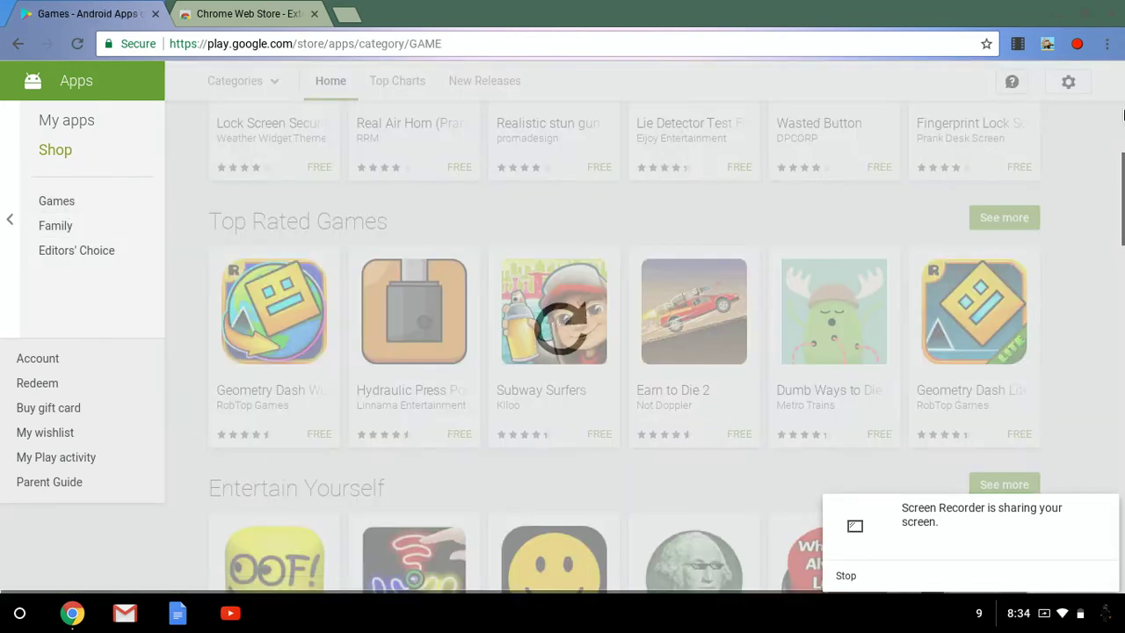
scroll(1015, 194, down, 2)
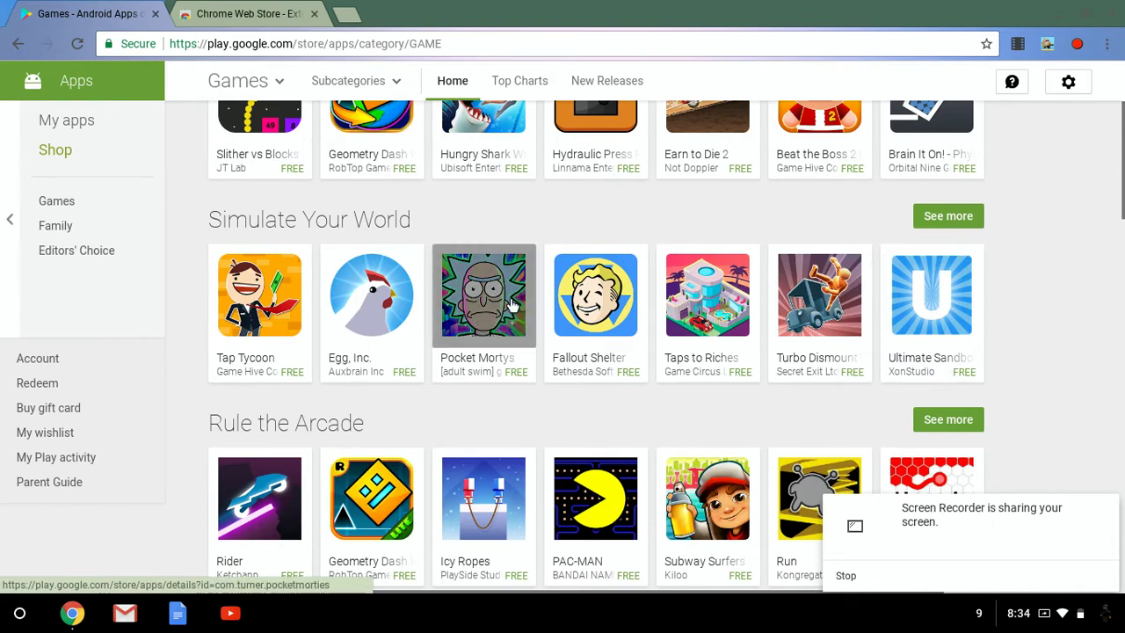
click(1077, 43)
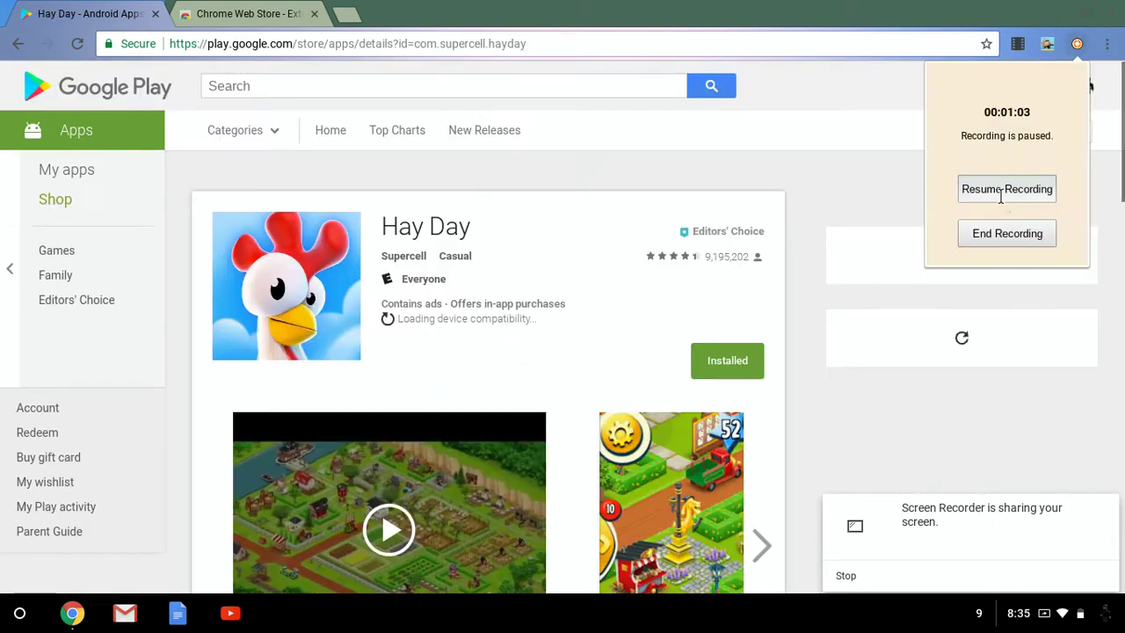
click(1000, 190)
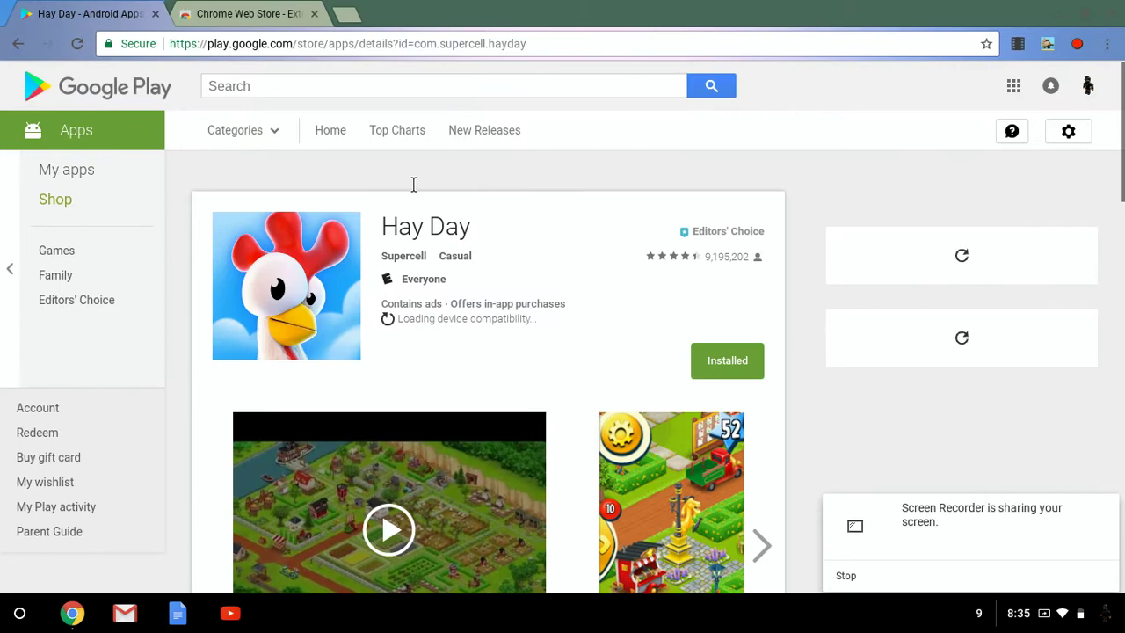
Copy the Hay Day page's URL, search for "apk downloader" in a new tab and open the Evozi APK Downloader site
click(323, 46)
key(ctrl+c)
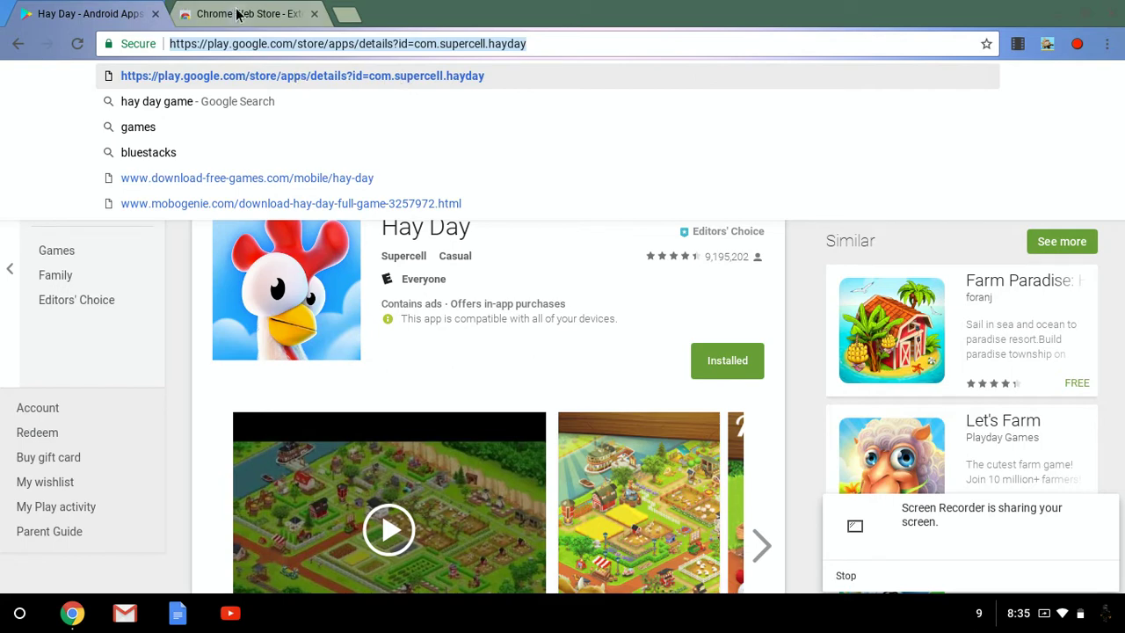
click(343, 15)
text(a)
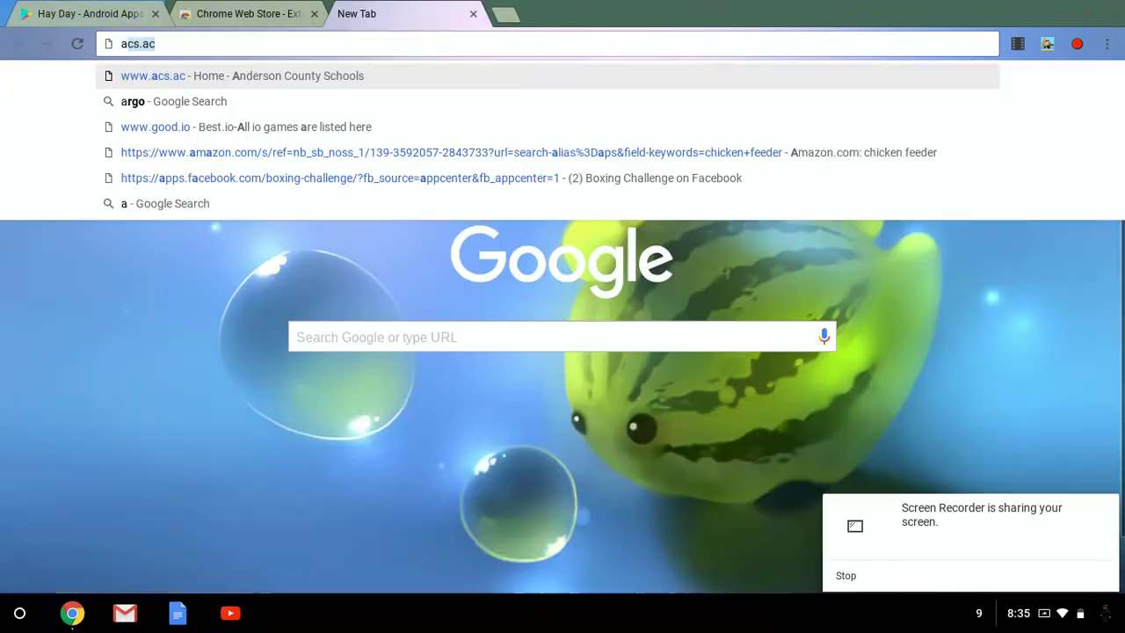
text(pk dow)
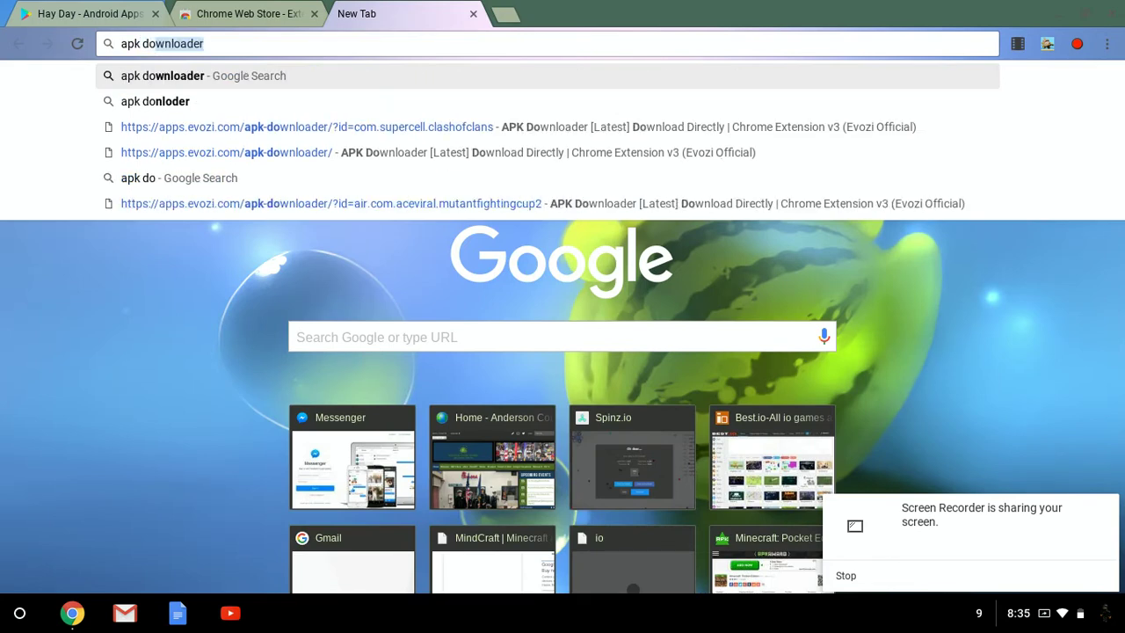
text(n)
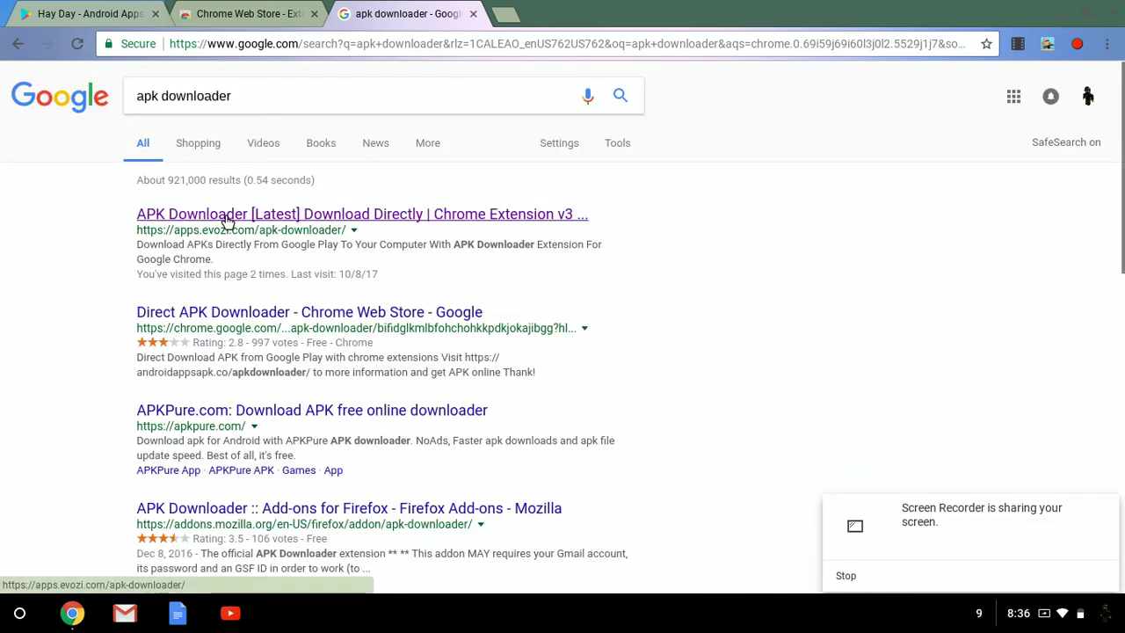
click(222, 217)
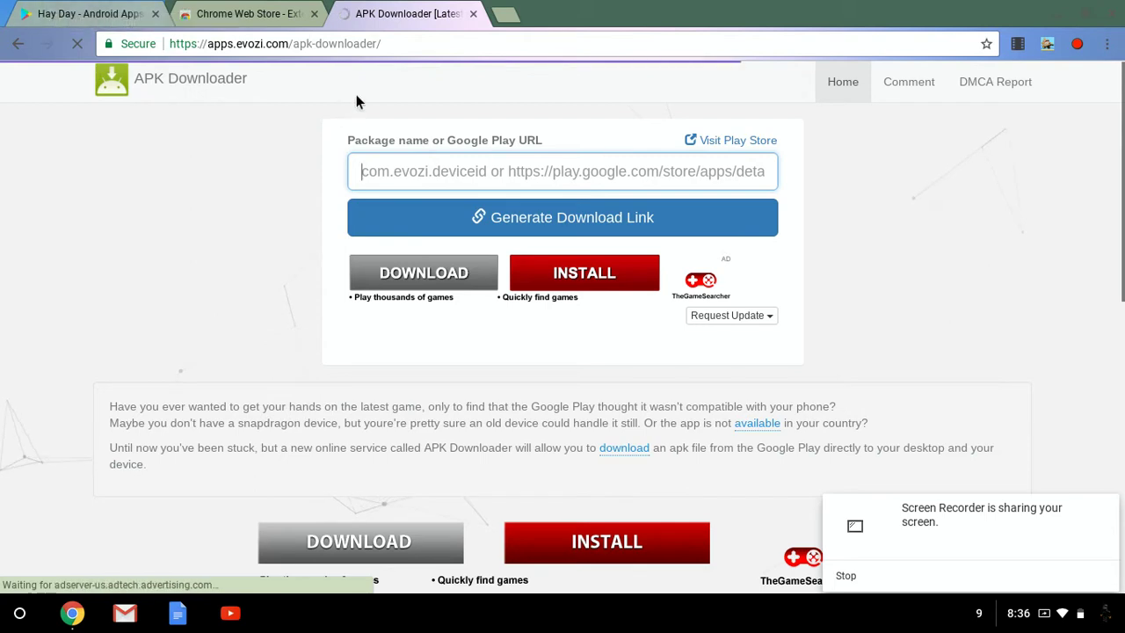
Paste the Hay Day Google Play URL into the package field and generate its APK download link
key(ctrl+v)
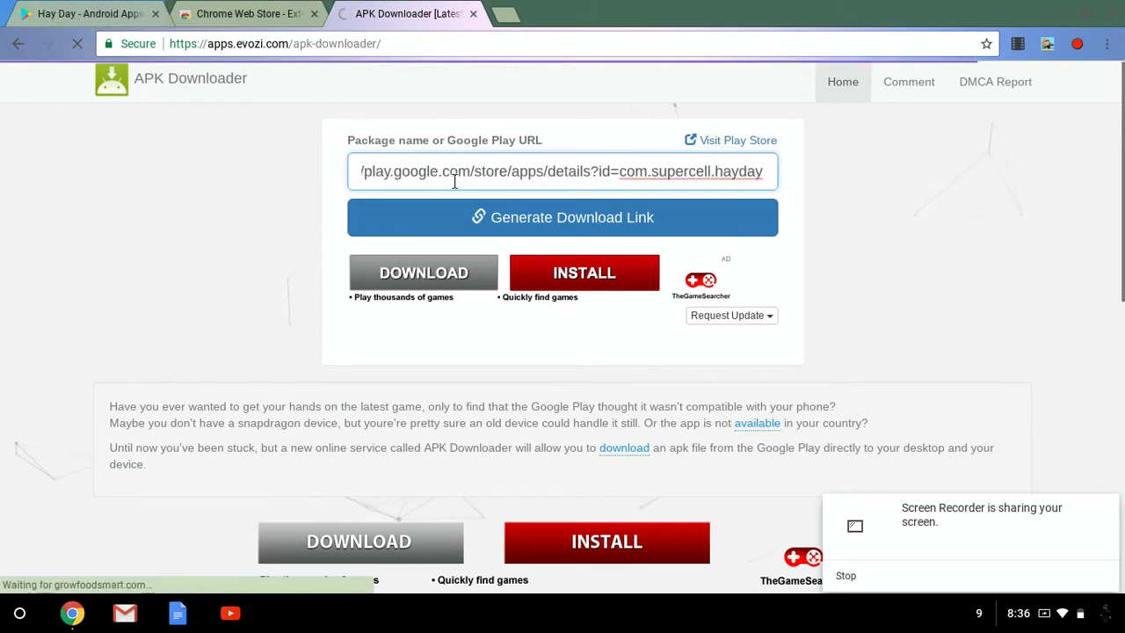
click(470, 234)
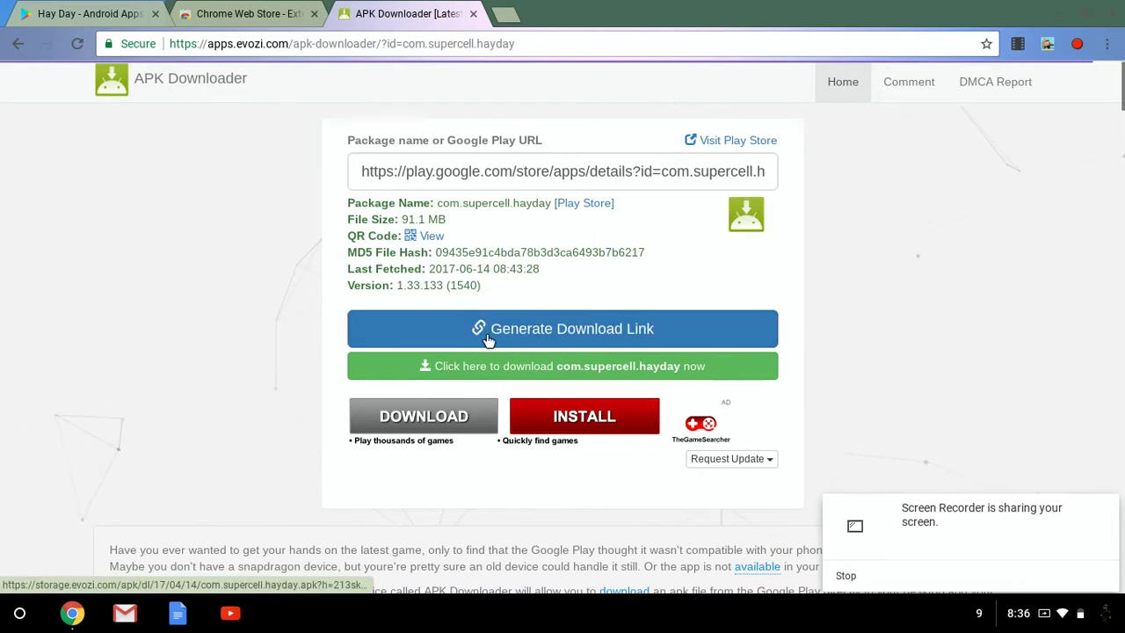
Search the Chrome Web Store for "twerk", open the twerk APK packager's page and launch the app
click(242, 14)
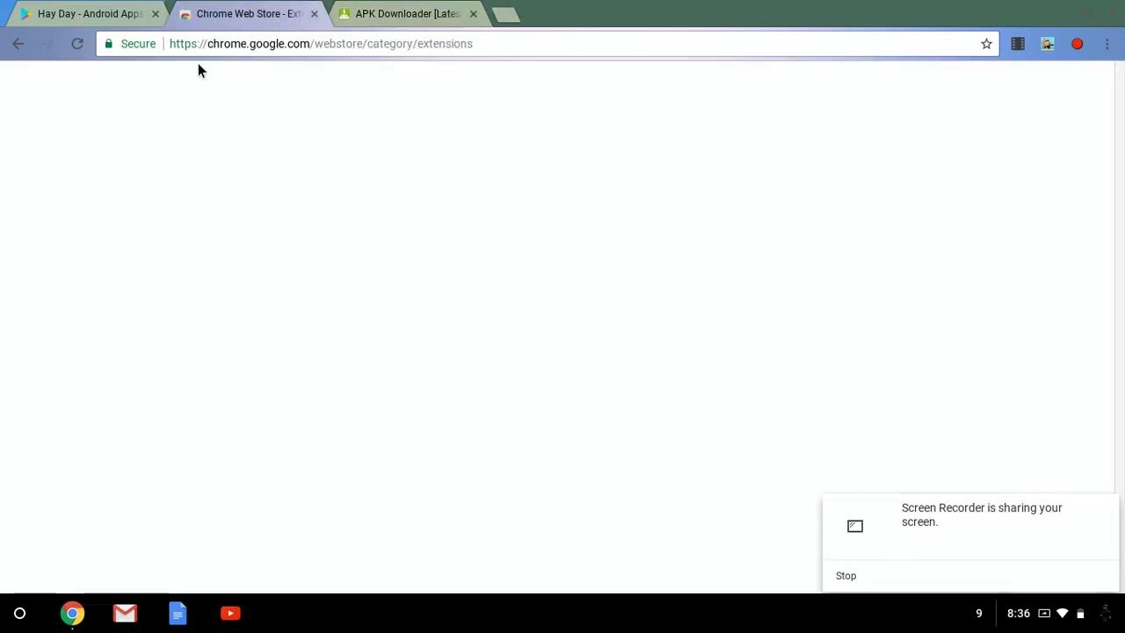
click(102, 121)
text(twe)
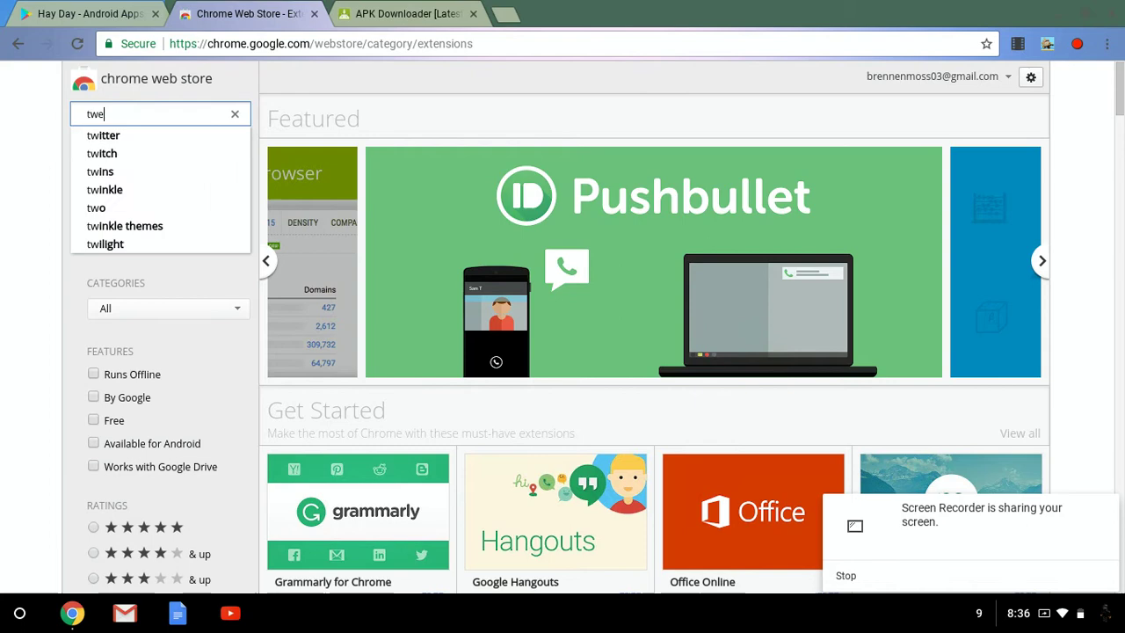
text(rk)
key(Return)
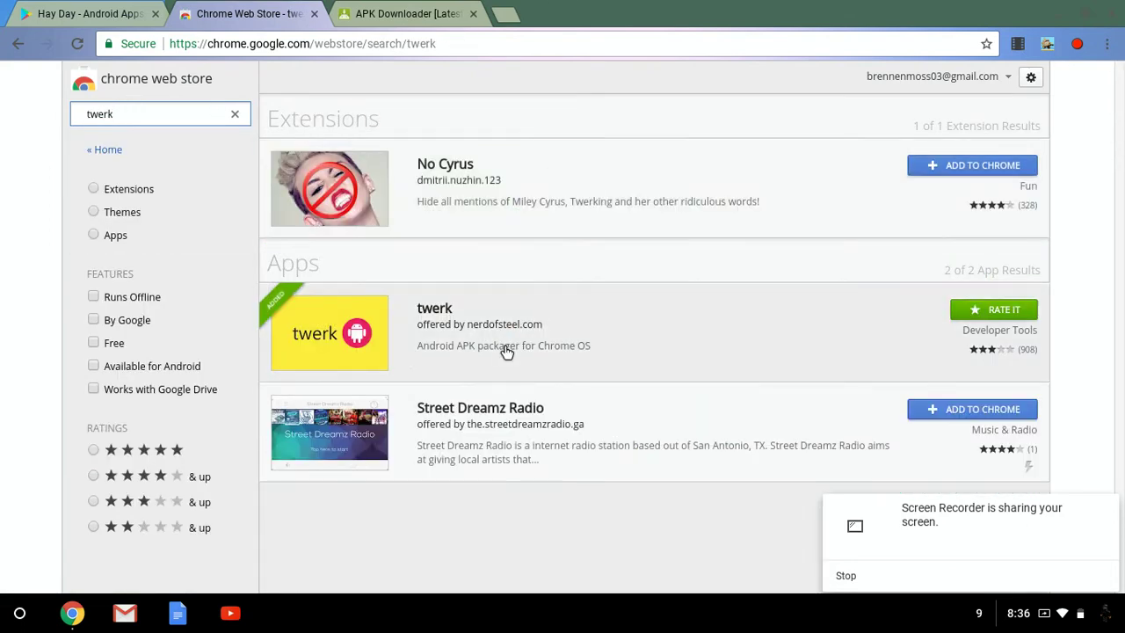
click(364, 344)
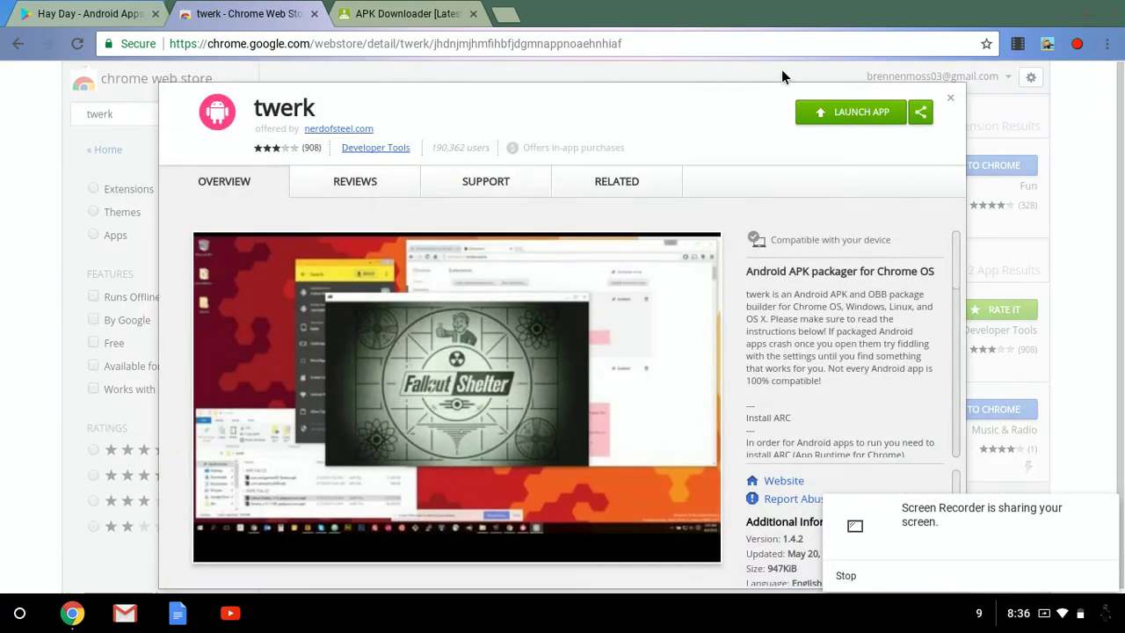
click(860, 115)
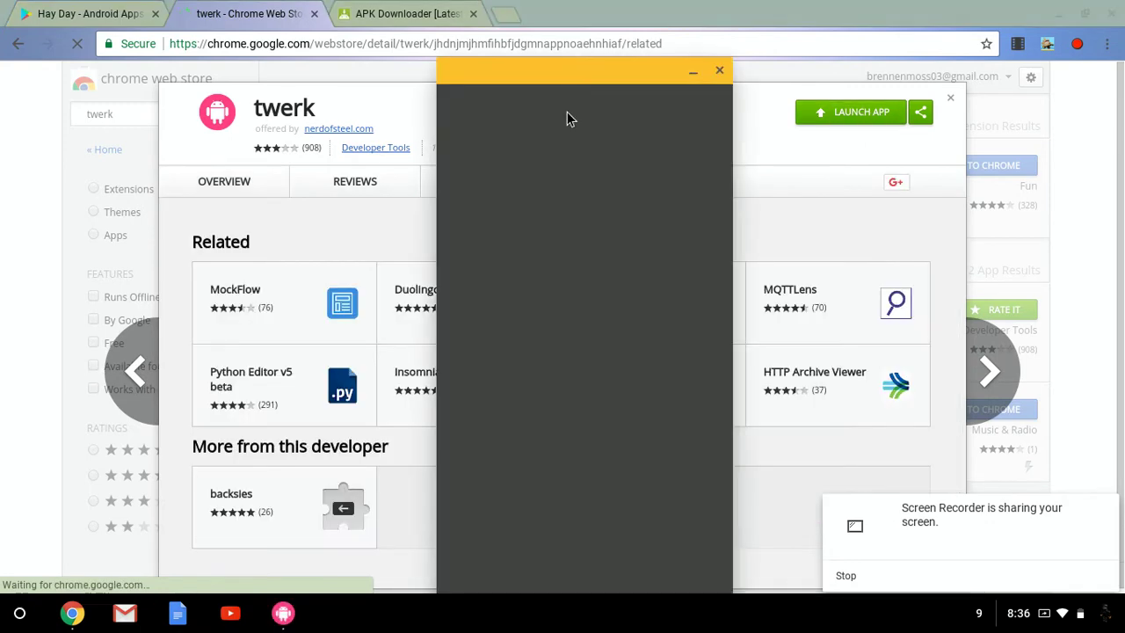
Download the Hay Day APK, com.supercell.hayday, from the APK Downloader page
click(369, 9)
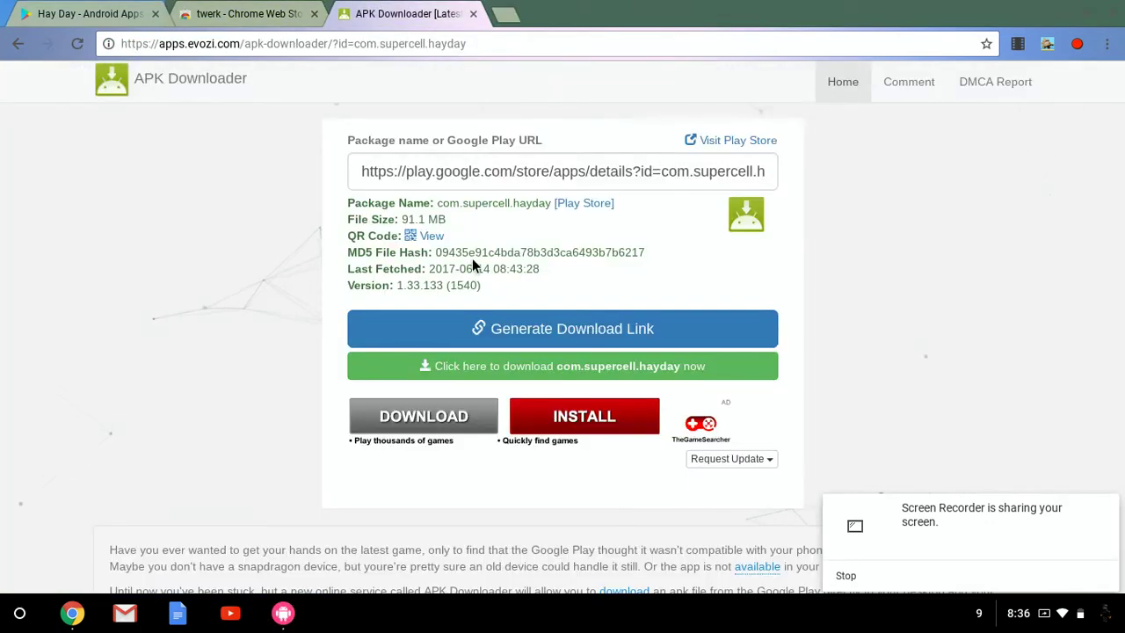
click(504, 366)
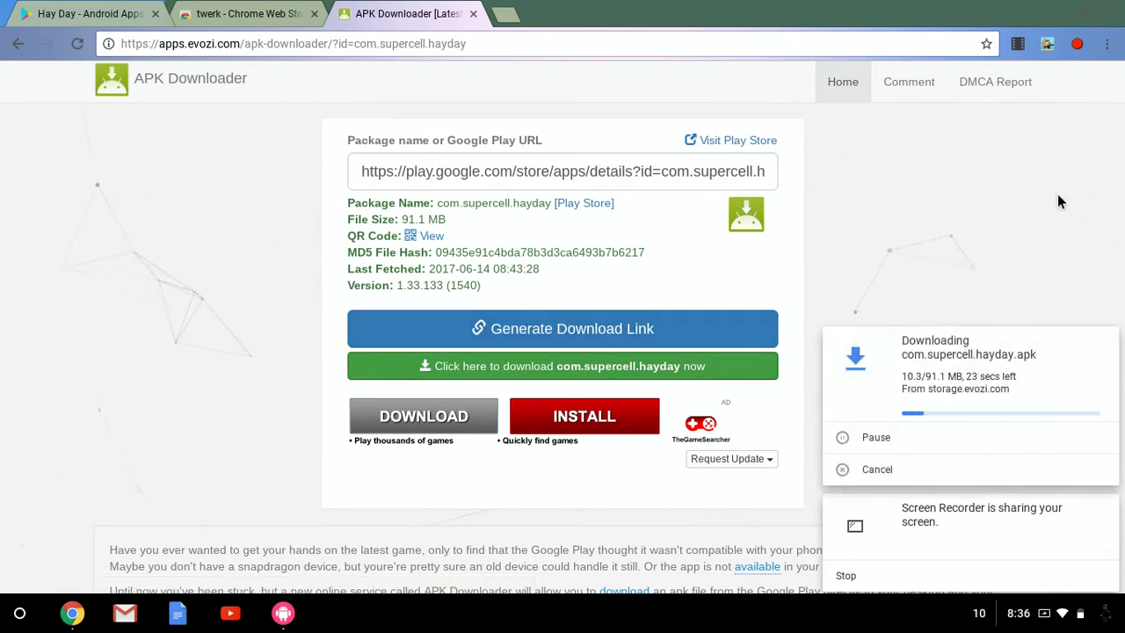
click(1078, 44)
click(1008, 185)
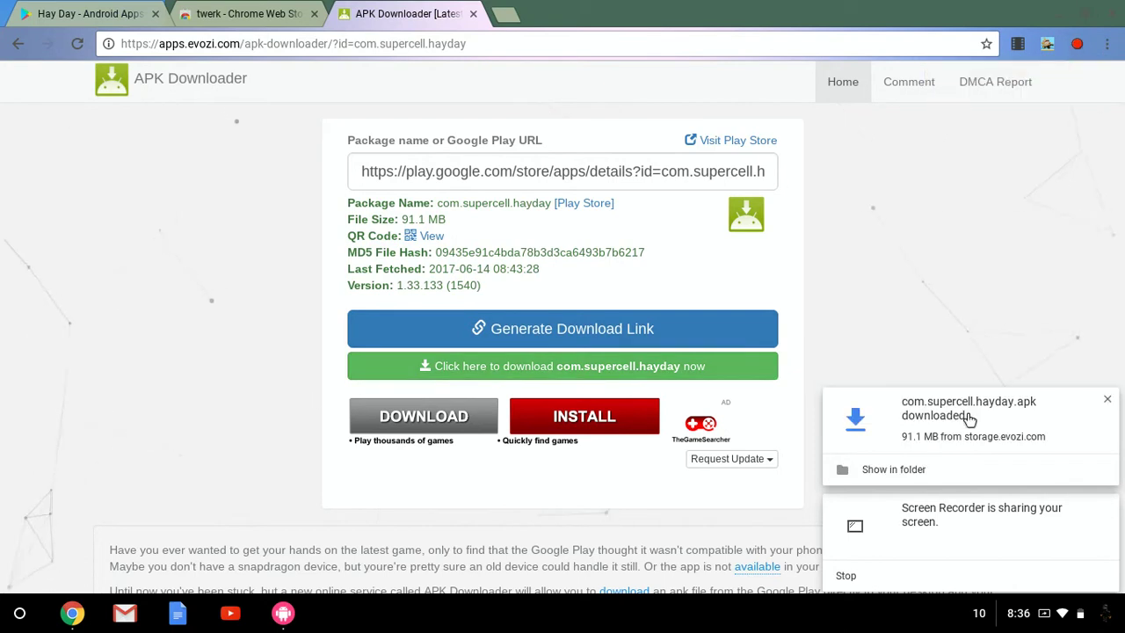
Switch to twerk and load com.supercell.hayday.apk from the Downloads folder
click(276, 618)
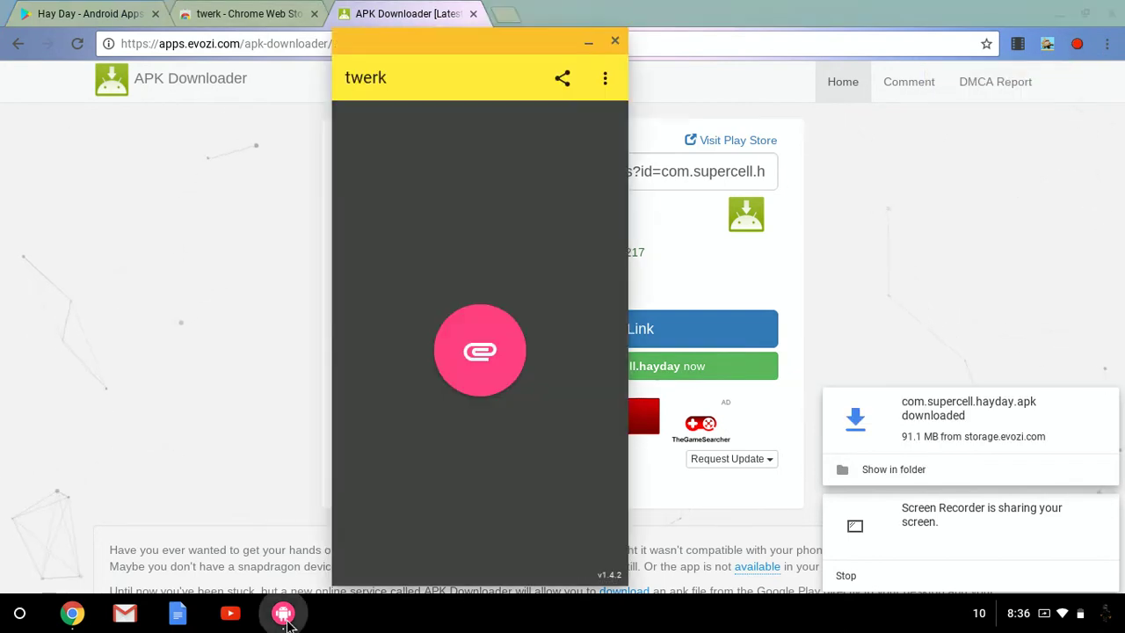
click(481, 352)
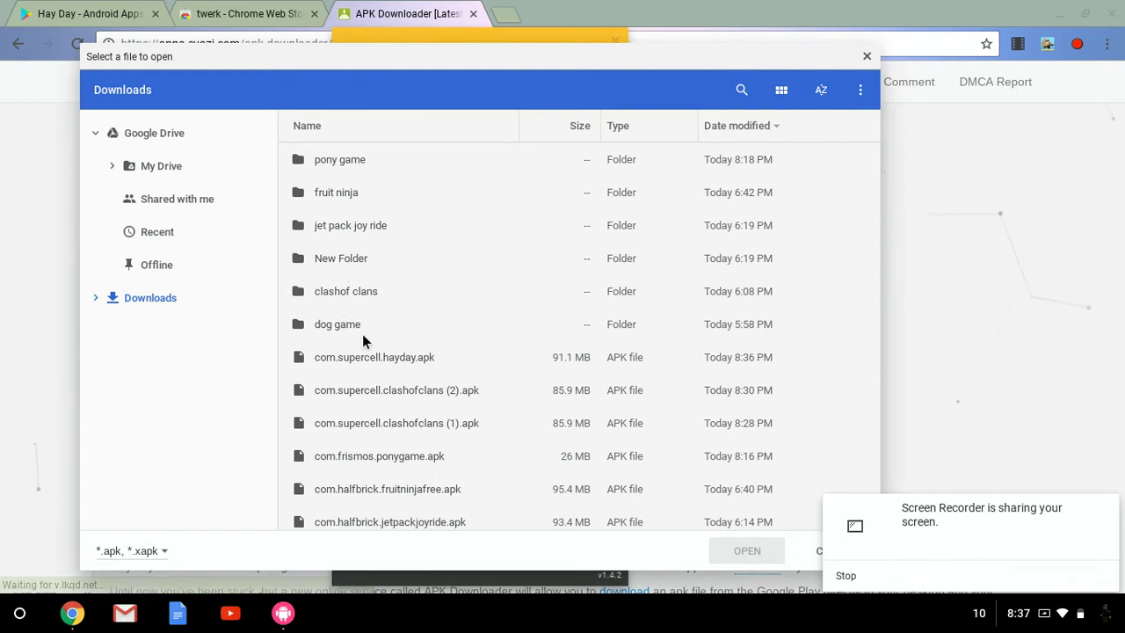
scroll(362, 350, down, 3)
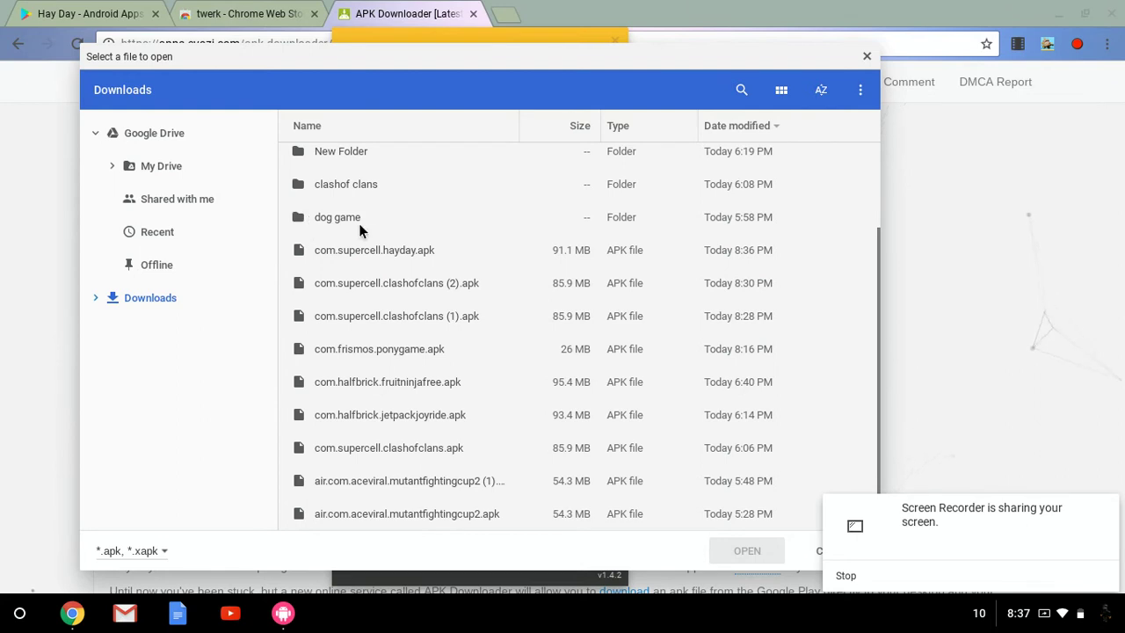
click(317, 253)
click(747, 553)
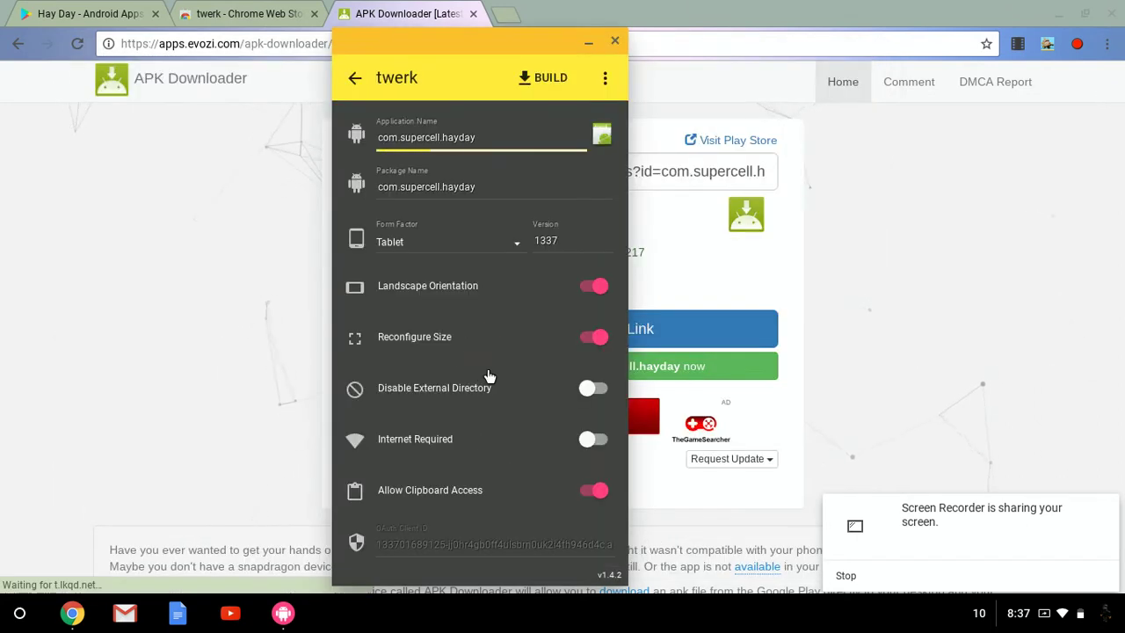
Set the application name in twerk to "hay day"
click(489, 138)
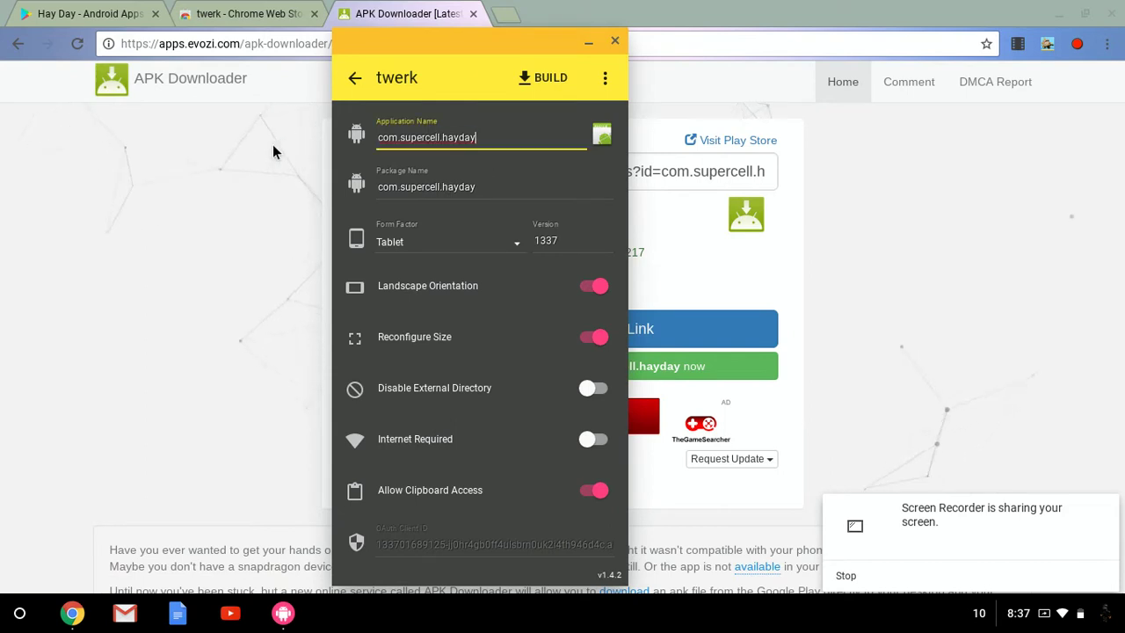
key(BackSpace)
key(BackSpace)
key(BackSpace)
key(BackSpace)
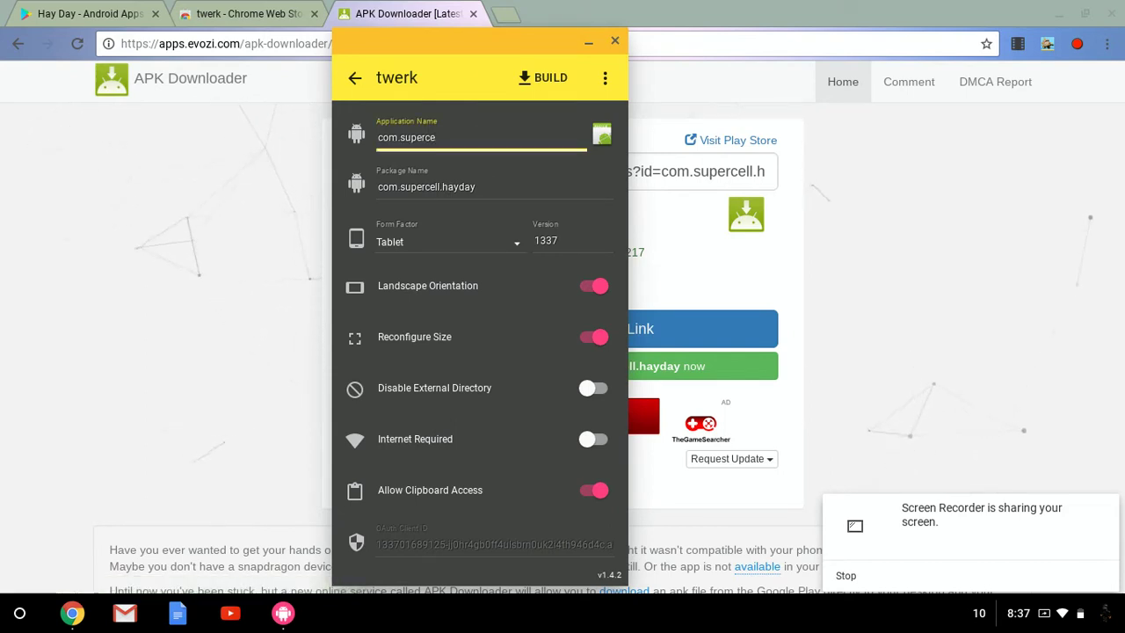
key(ctrl+a)
text(hay )
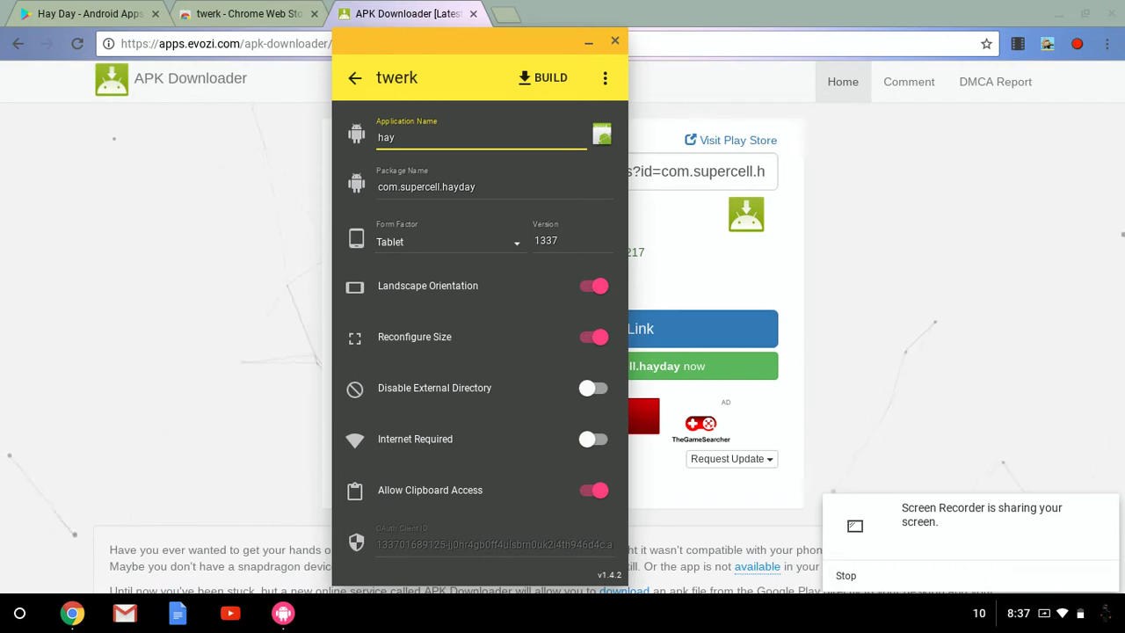
text(day)
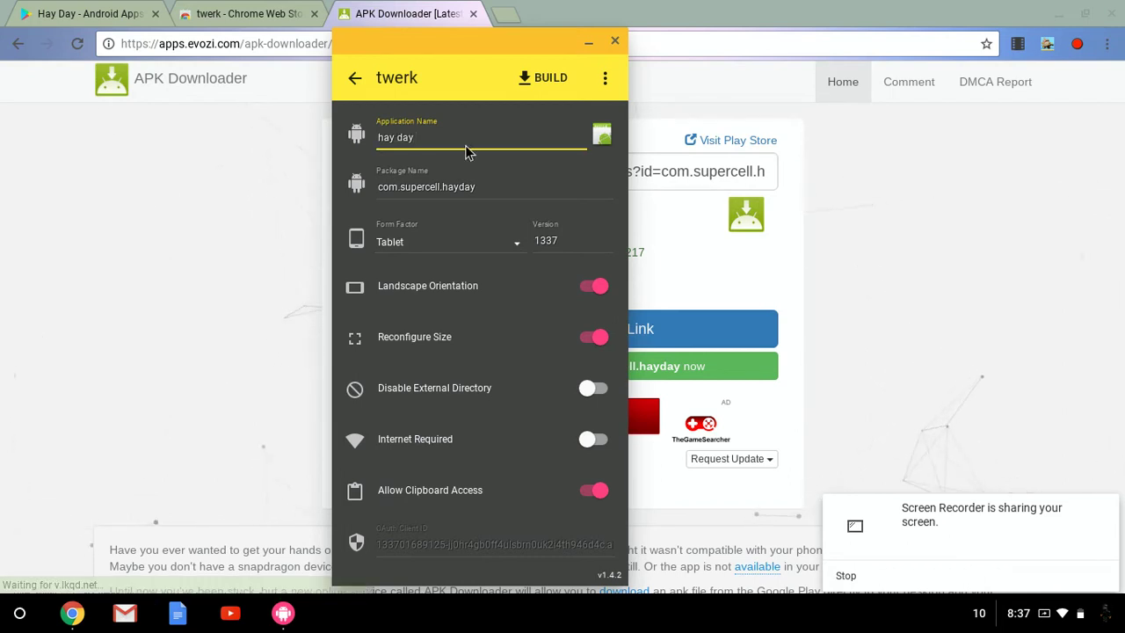
Copy the current version, 1_35_116-googlePlay, from the additional information on Hay Day's Google Play page
click(225, 11)
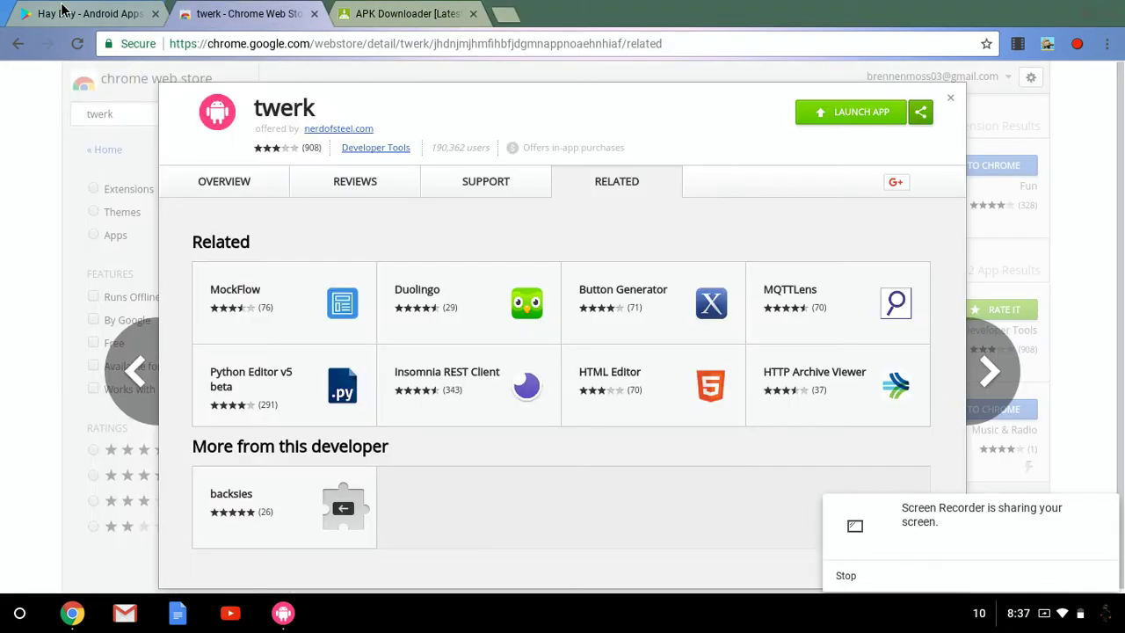
click(76, 10)
scroll(401, 270, down, 12)
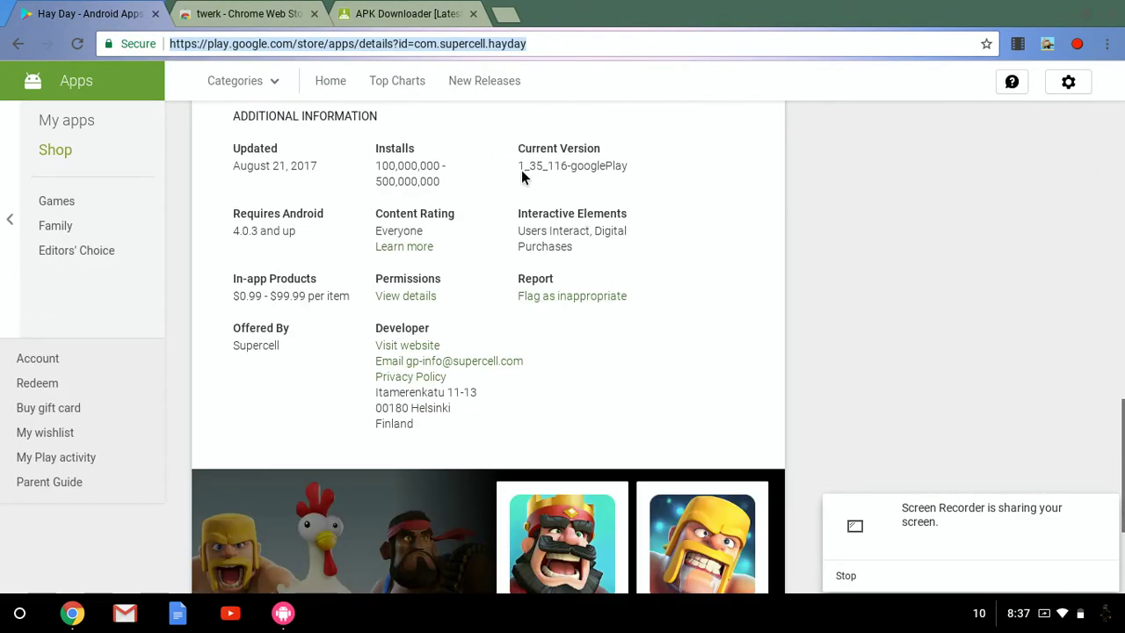
drag(519, 170, 648, 178)
key(ctrl+c)
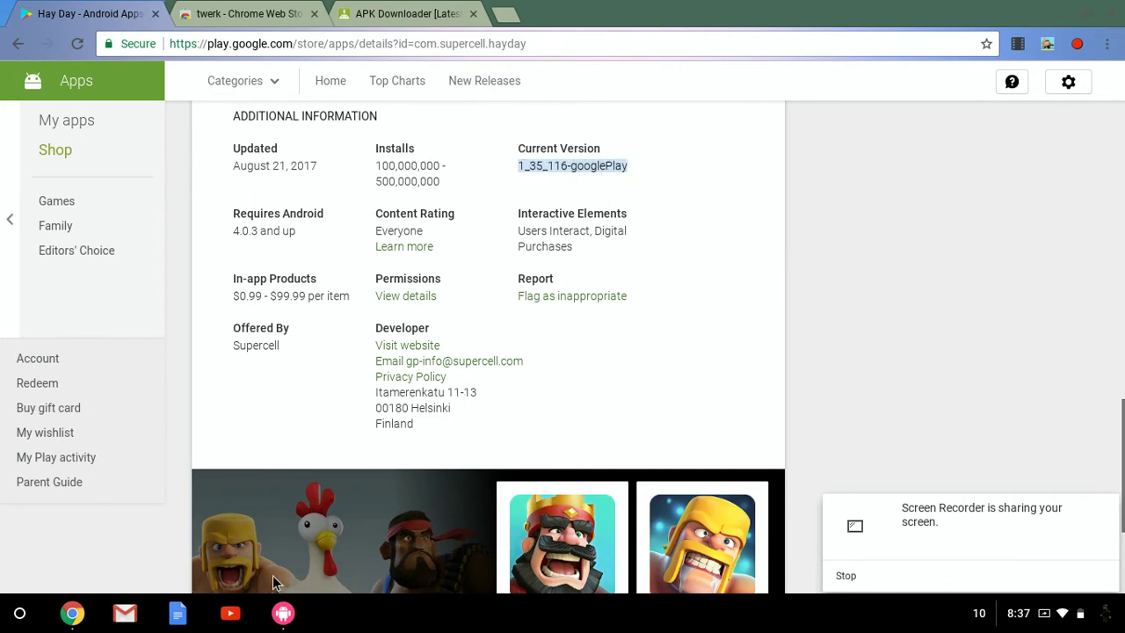
Paste the copied version 1_35_116-googlePlay into twerk's version field and try to build the app
click(283, 613)
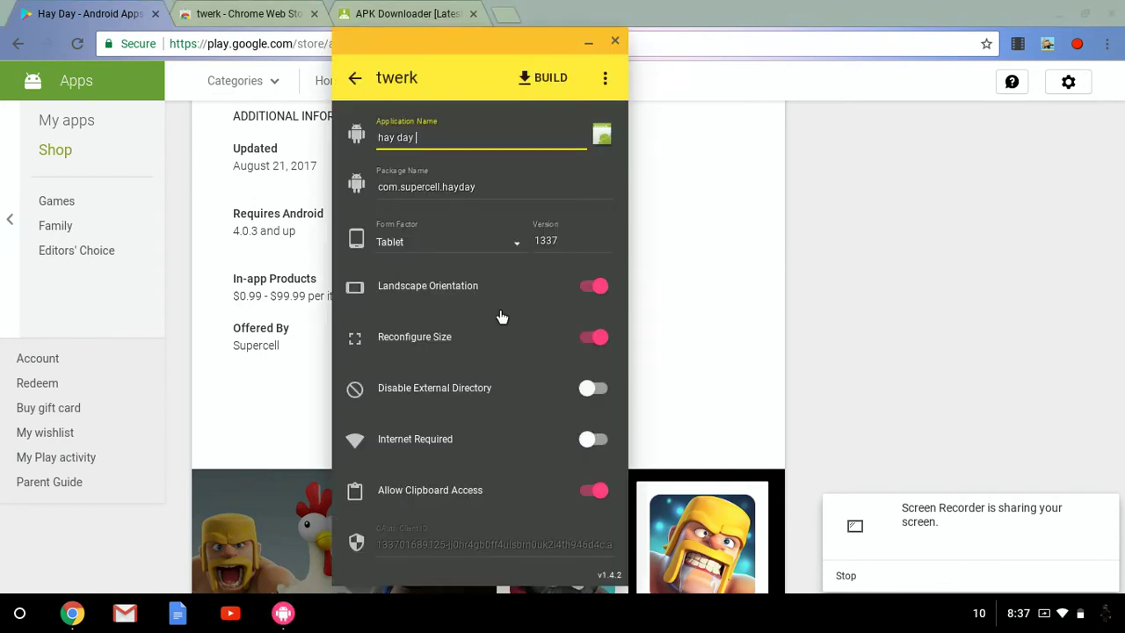
click(563, 246)
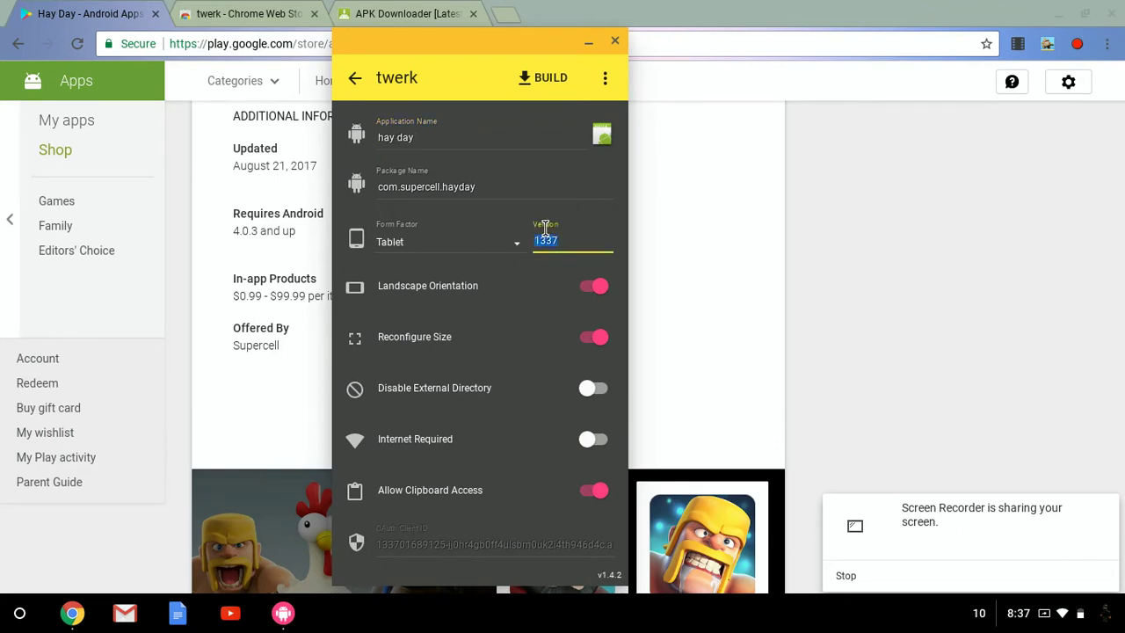
key(ctrl+v)
click(542, 79)
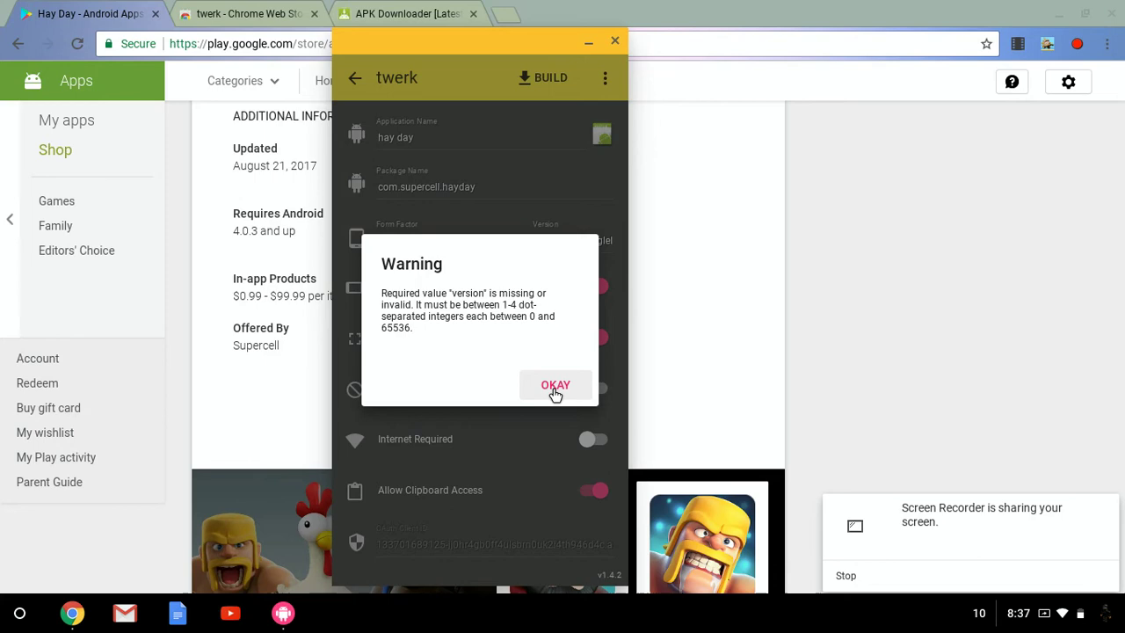
click(556, 387)
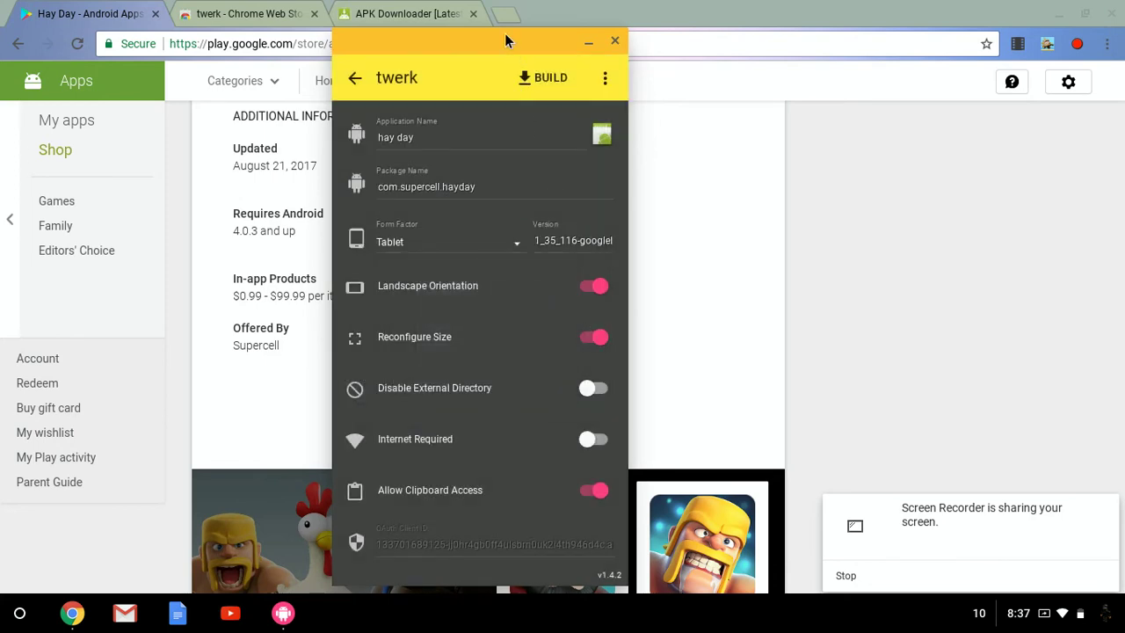
Compare twerk's version entry with the numeric part of the current version on Hay Day's Google Play page
click(249, 11)
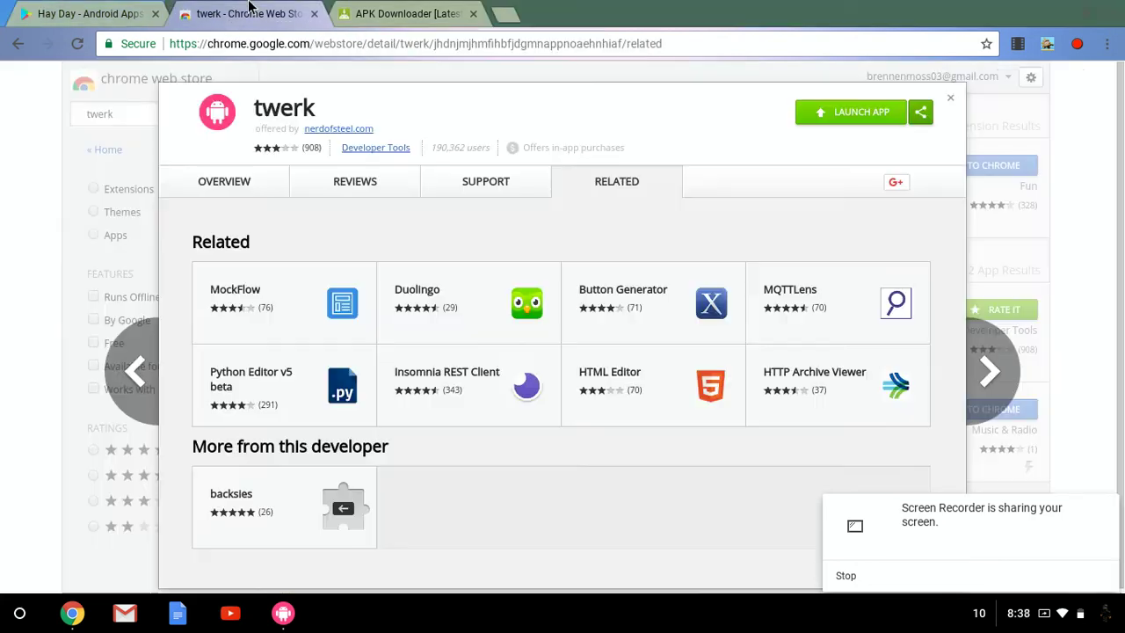
click(124, 9)
click(673, 324)
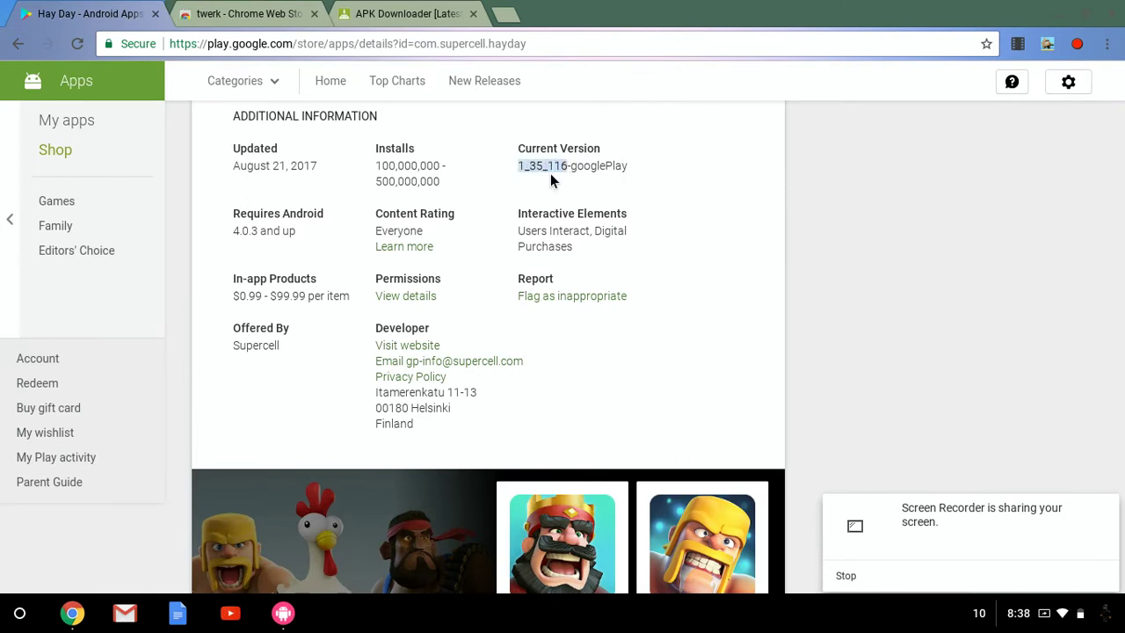
click(407, 13)
click(249, 13)
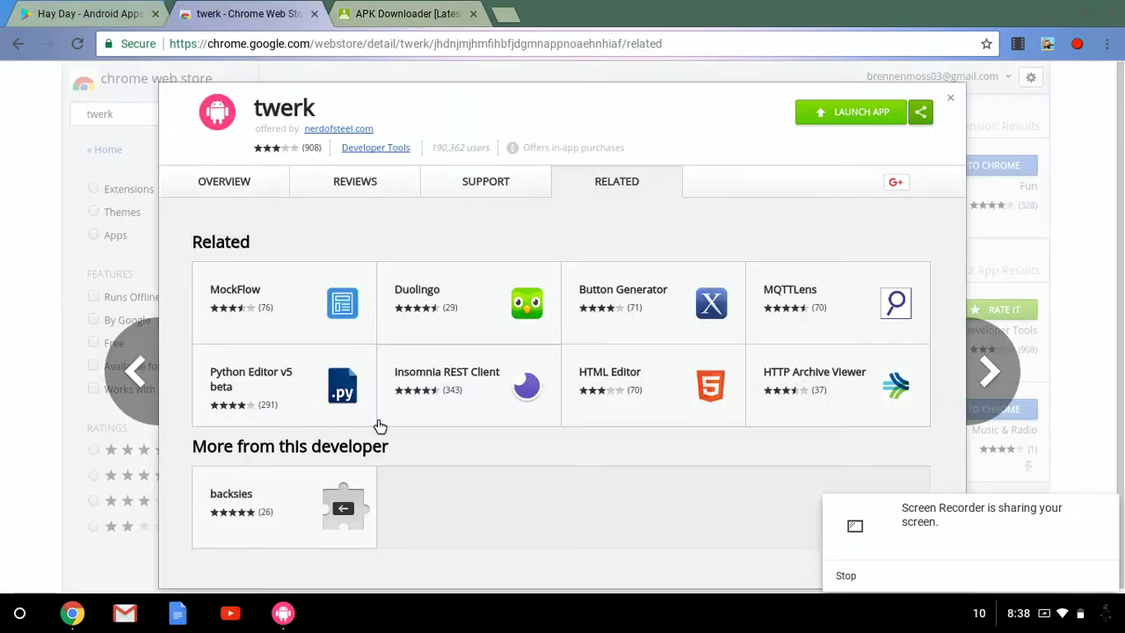
click(287, 612)
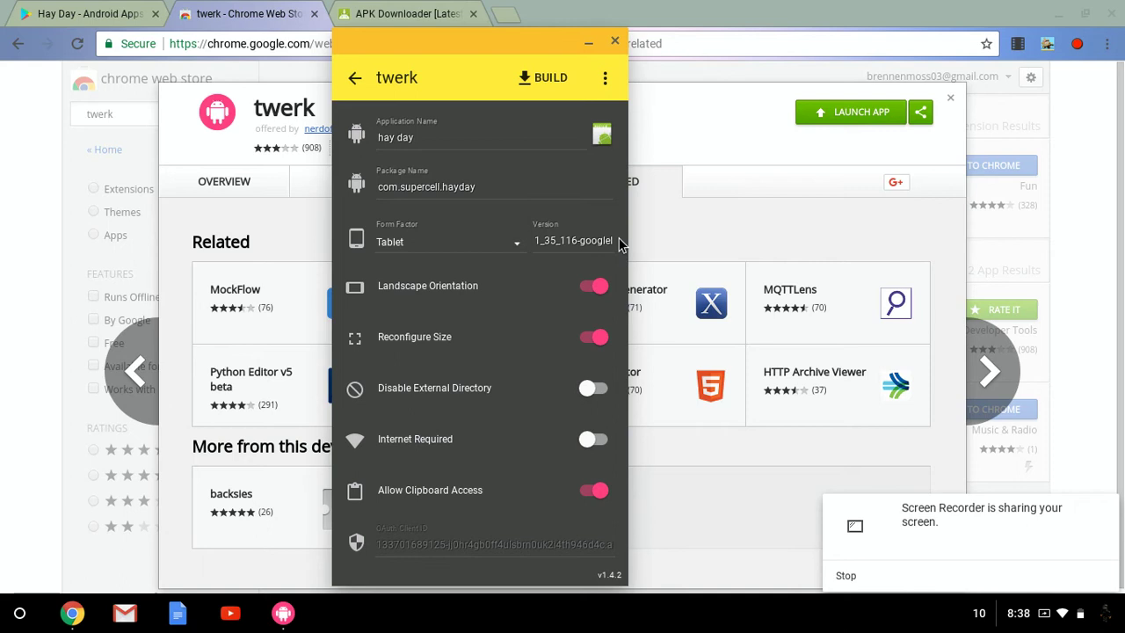
drag(606, 240, 505, 245)
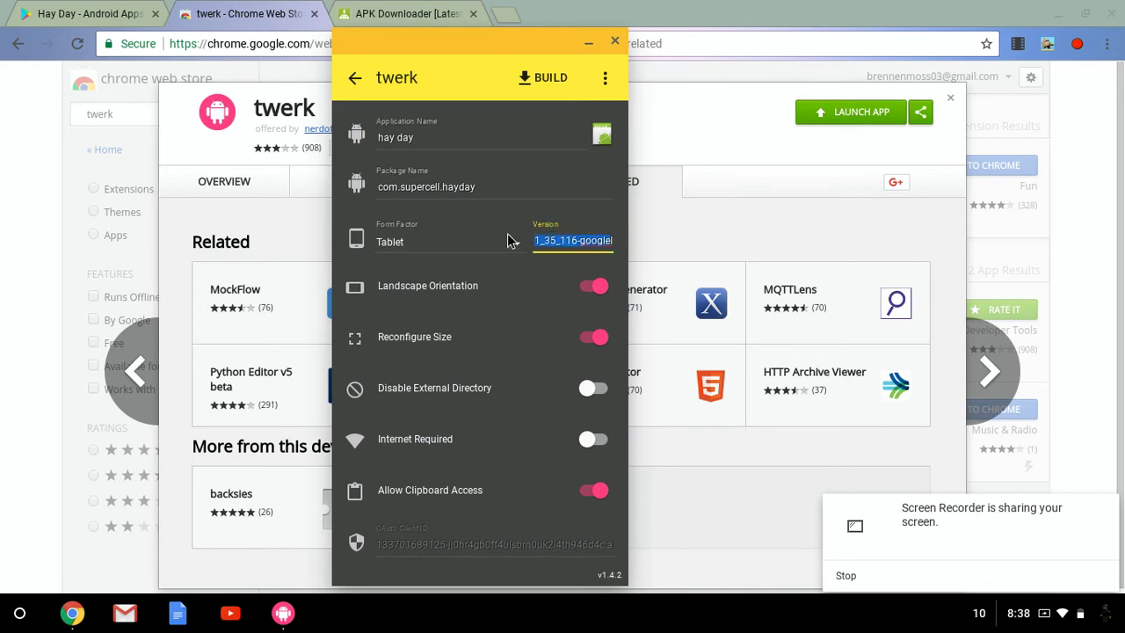
click(609, 244)
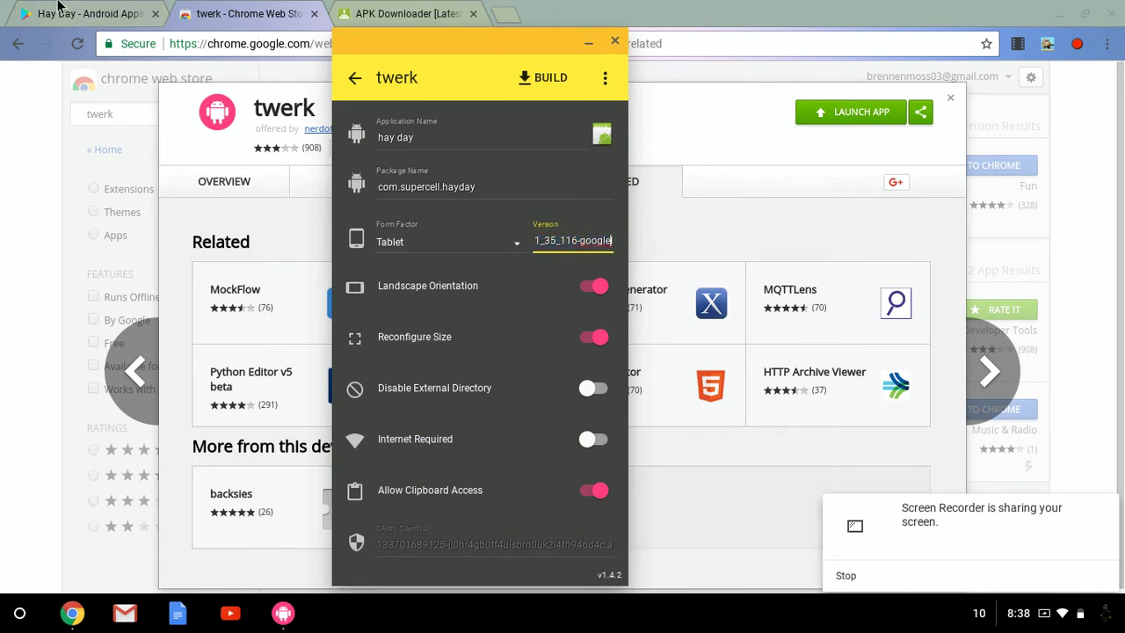
click(88, 14)
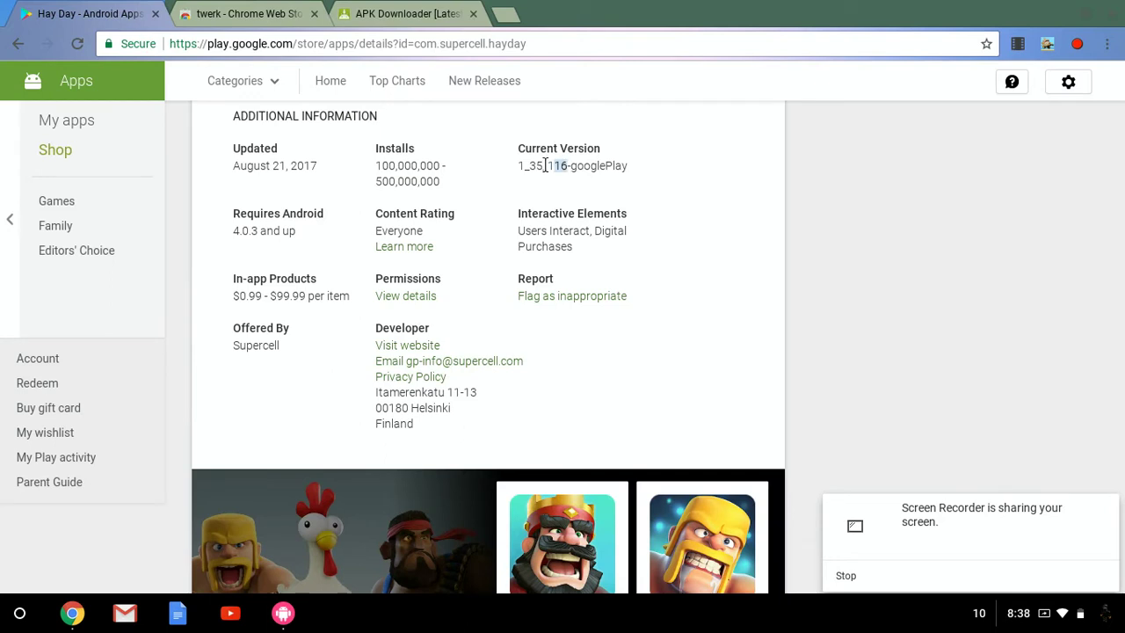
drag(545, 166, 514, 166)
click(513, 167)
drag(541, 167, 560, 161)
Shorten the version in twerk to 1_35_116 by removing the "-googlePlay" suffix
click(283, 613)
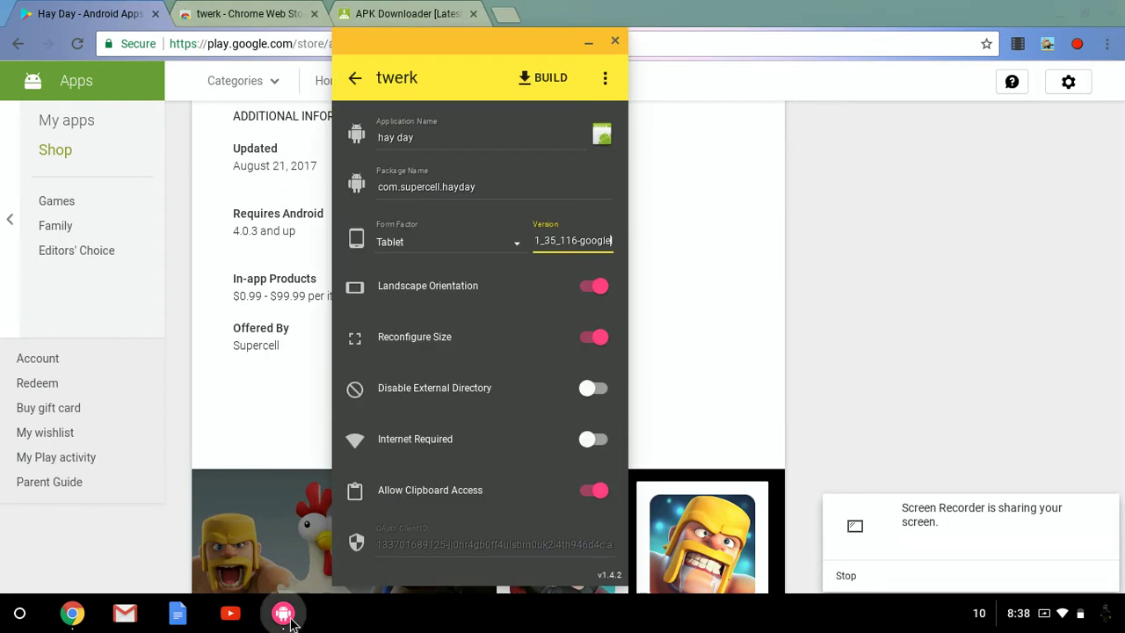
double_click(611, 241)
key(BackSpace)
key(BackSpace)
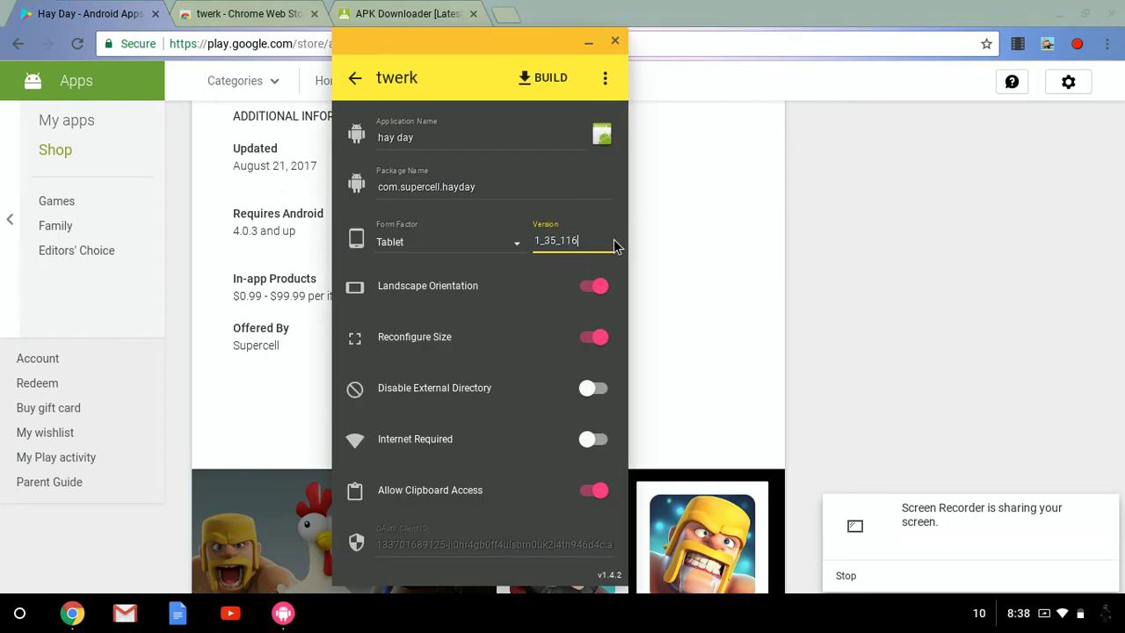
Build the Hay Day package into a new folder named "hey day" in Downloads
click(536, 78)
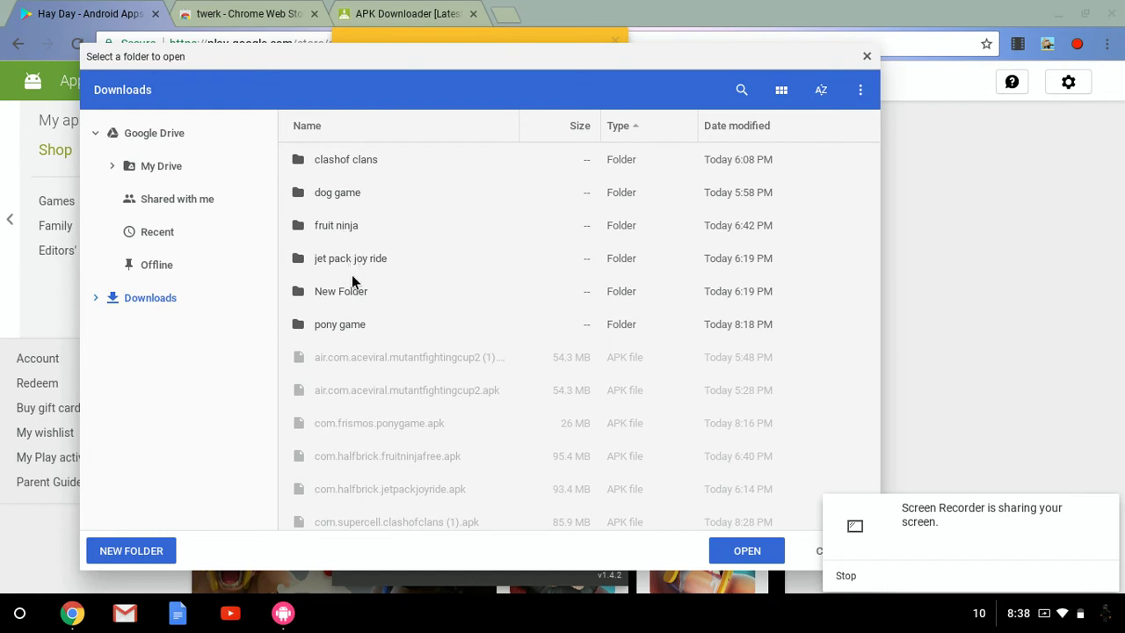
click(150, 559)
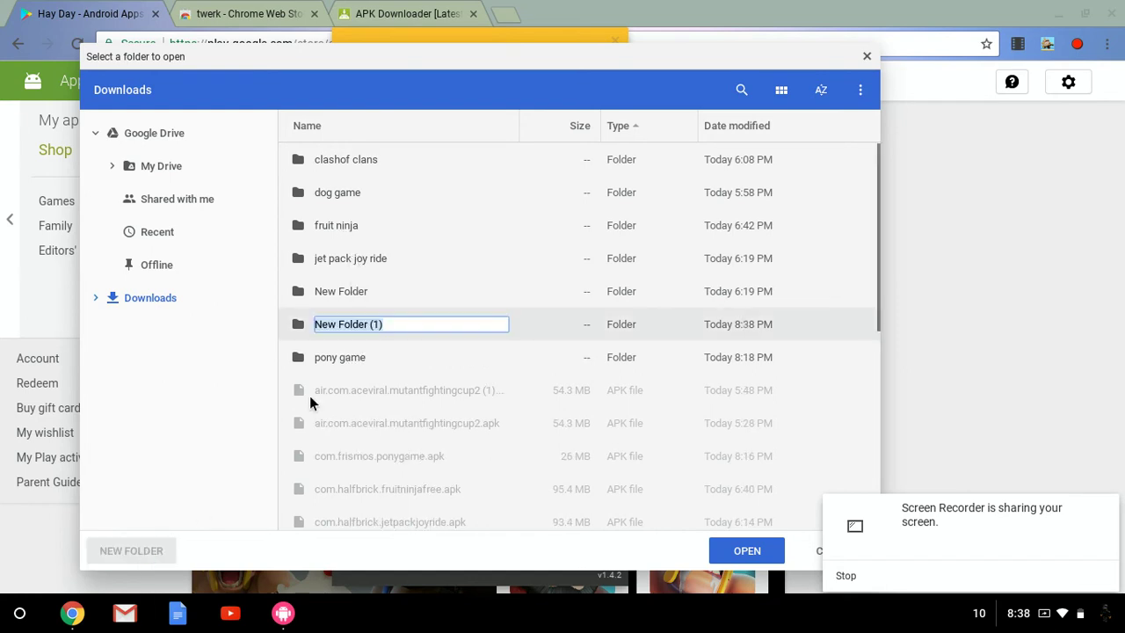
key(BackSpace)
text(hey)
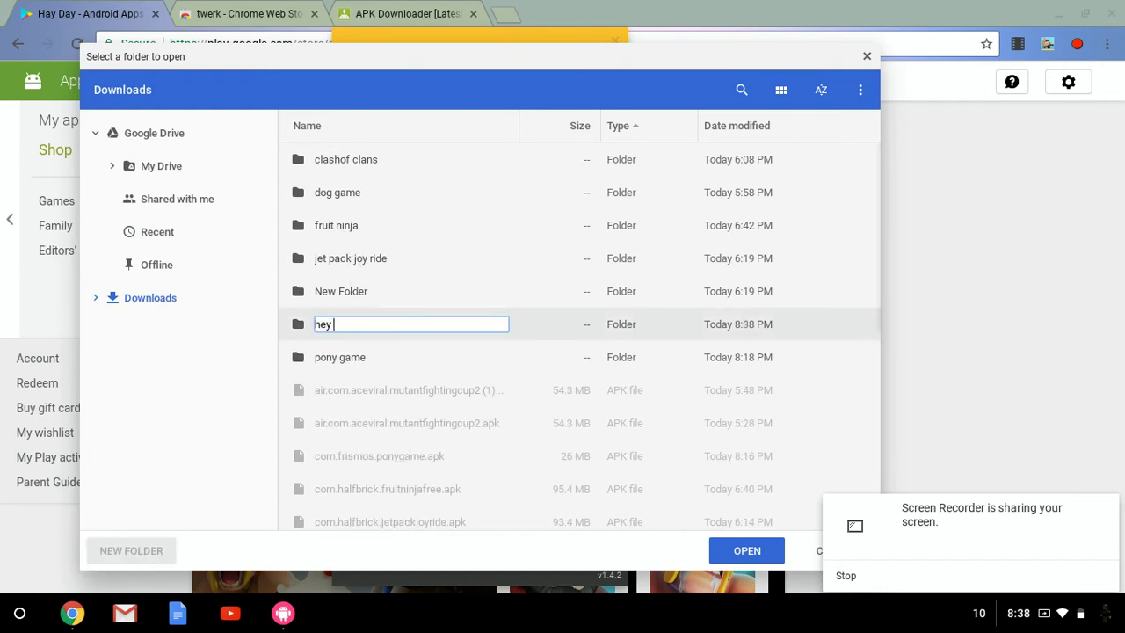
text( day)
key(Return)
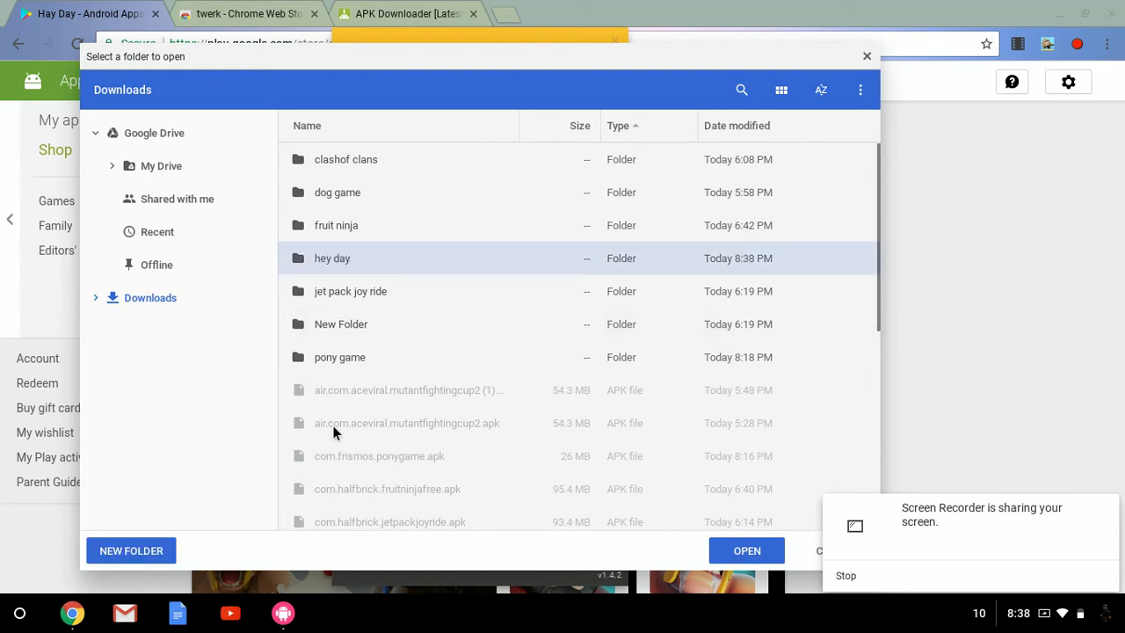
click(749, 551)
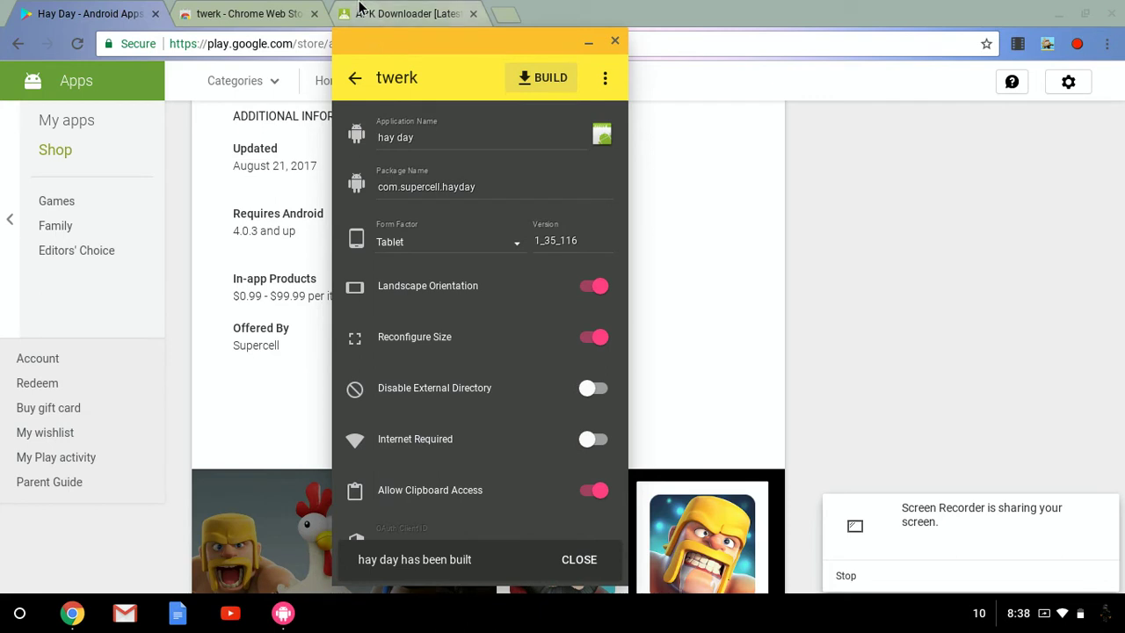
Close the twerk app and open a new browser tab
drag(427, 40, 670, 154)
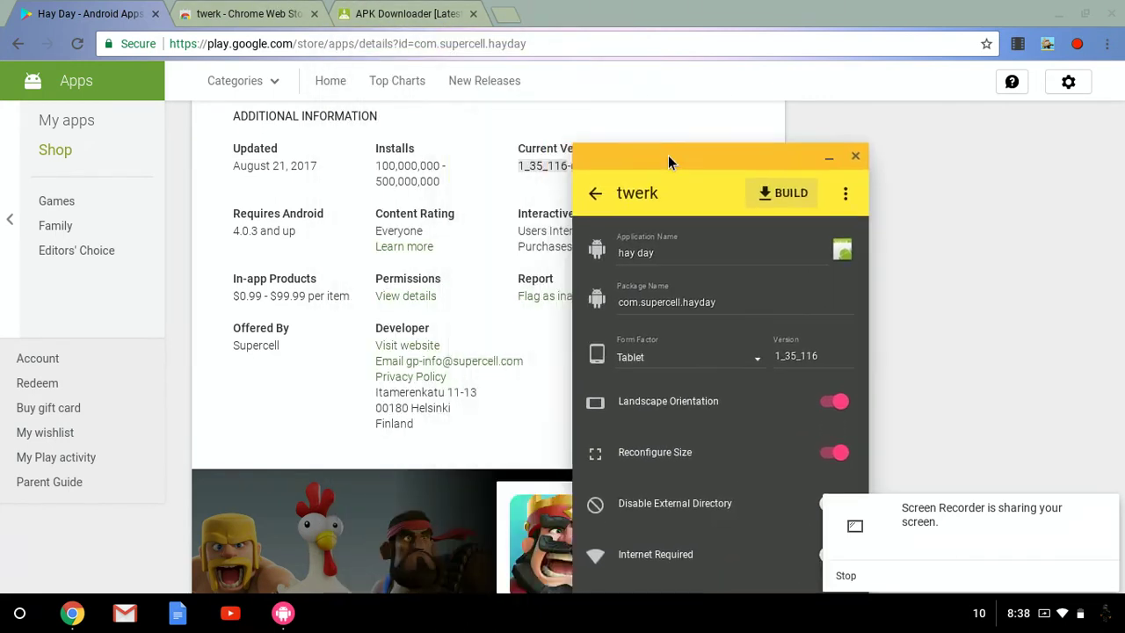
click(855, 157)
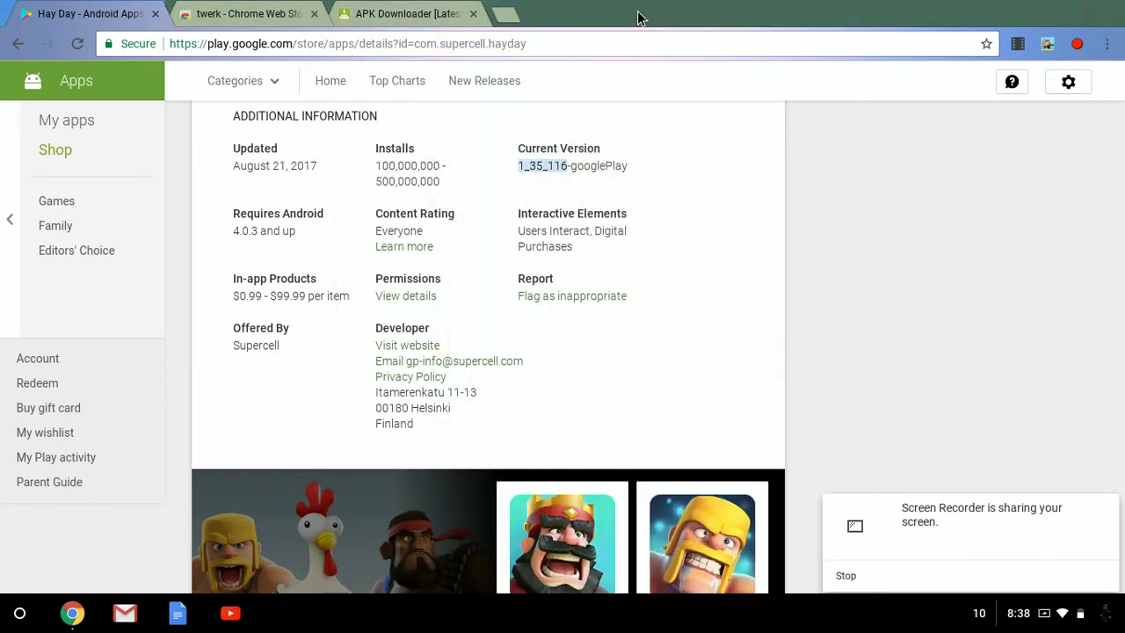
click(505, 14)
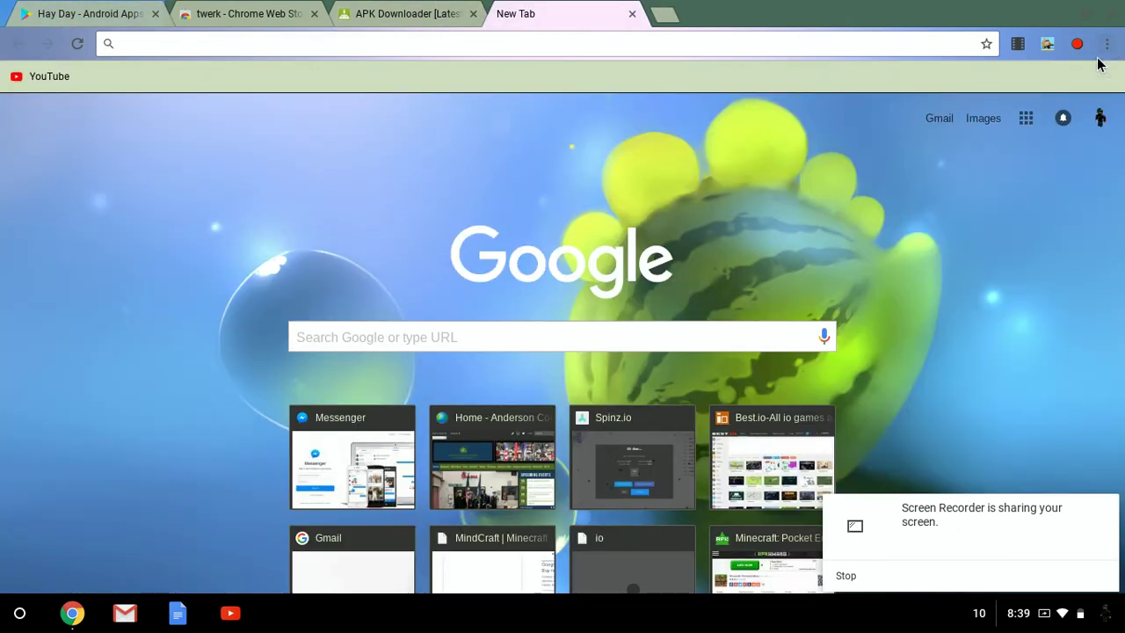
Load the com.supercell.hayday_twerk folder from Downloads/hey day as an unpacked extension in Chrome
click(1106, 44)
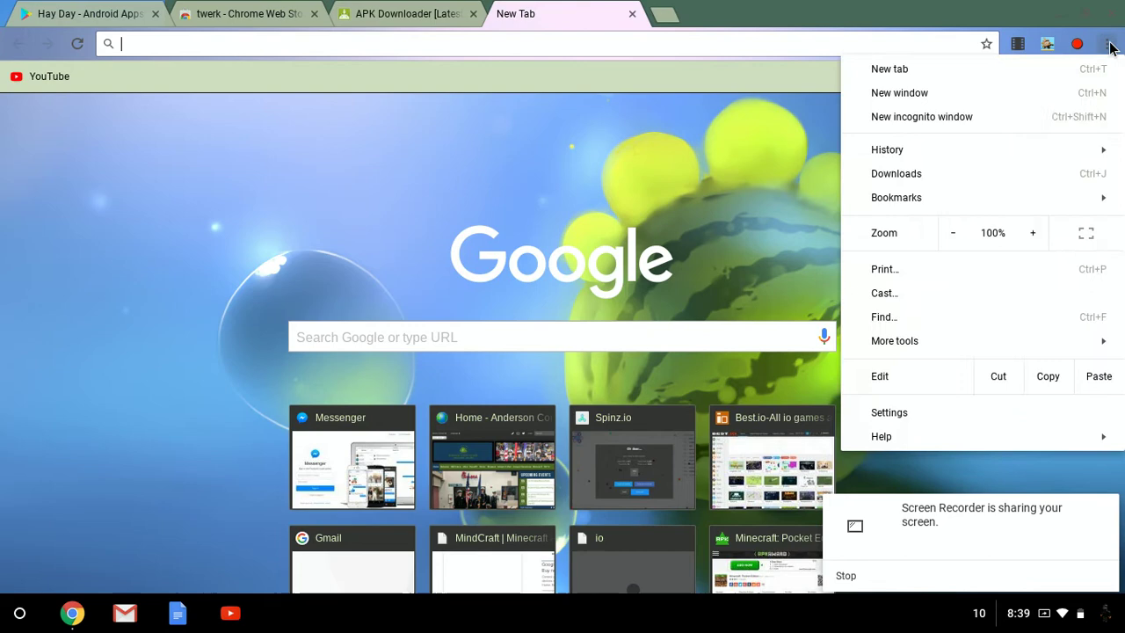
mouse_move(938, 341)
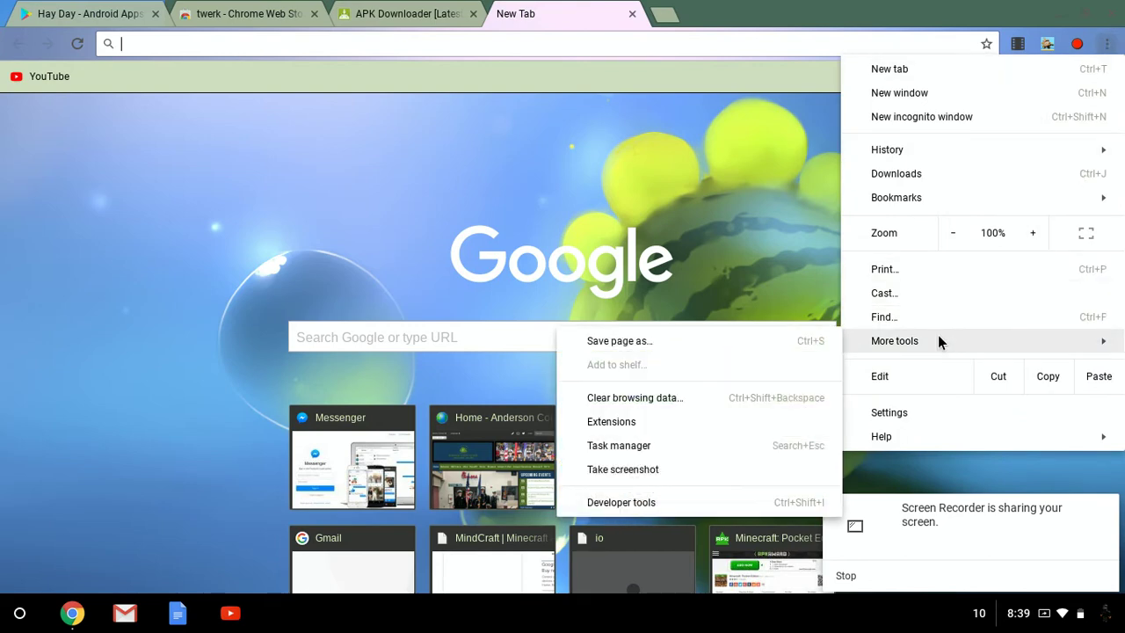
click(626, 422)
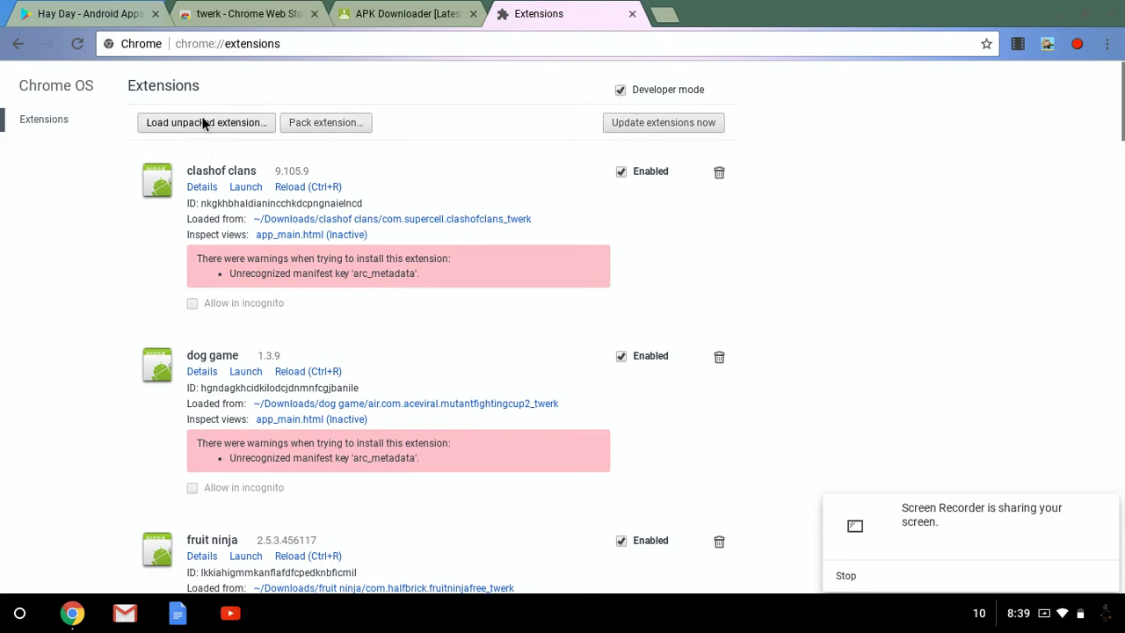
click(236, 123)
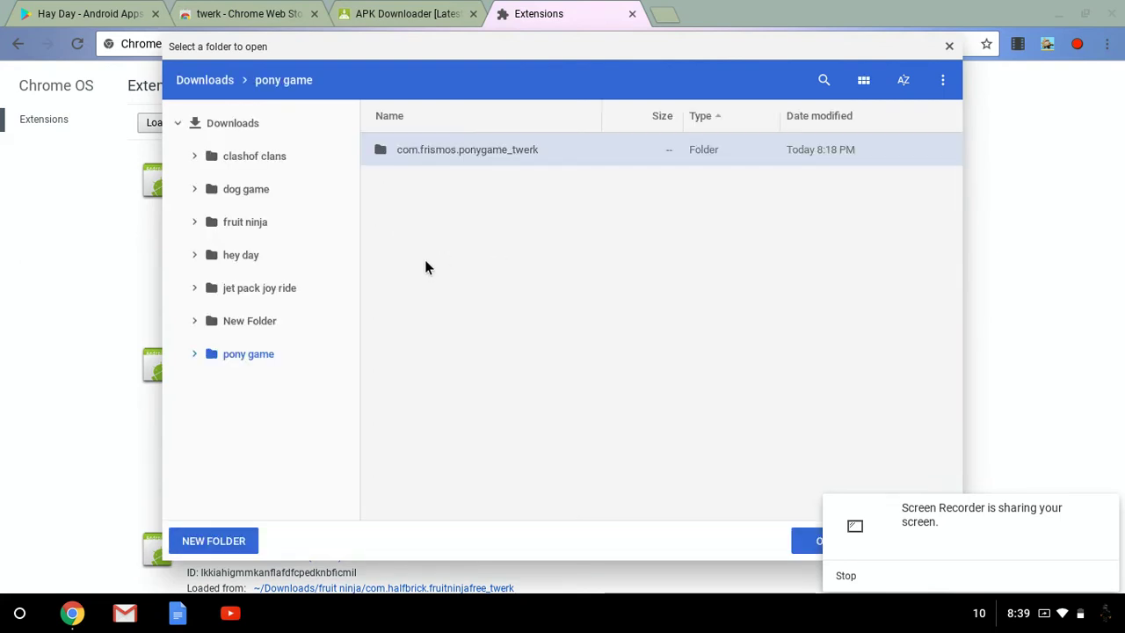
click(244, 254)
double_click(414, 150)
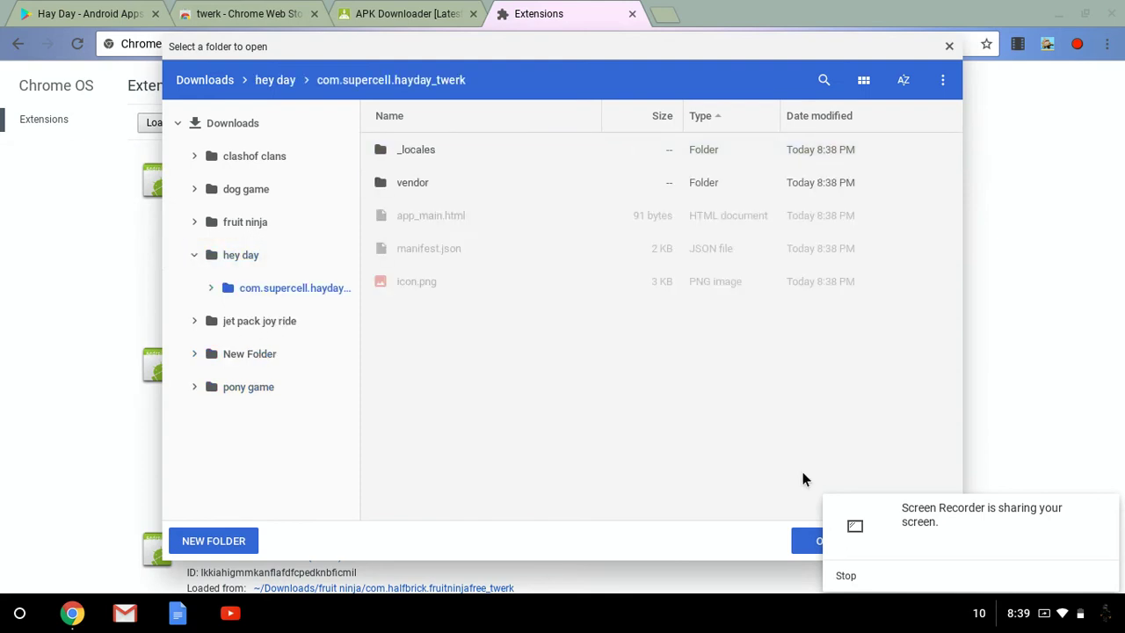
click(796, 541)
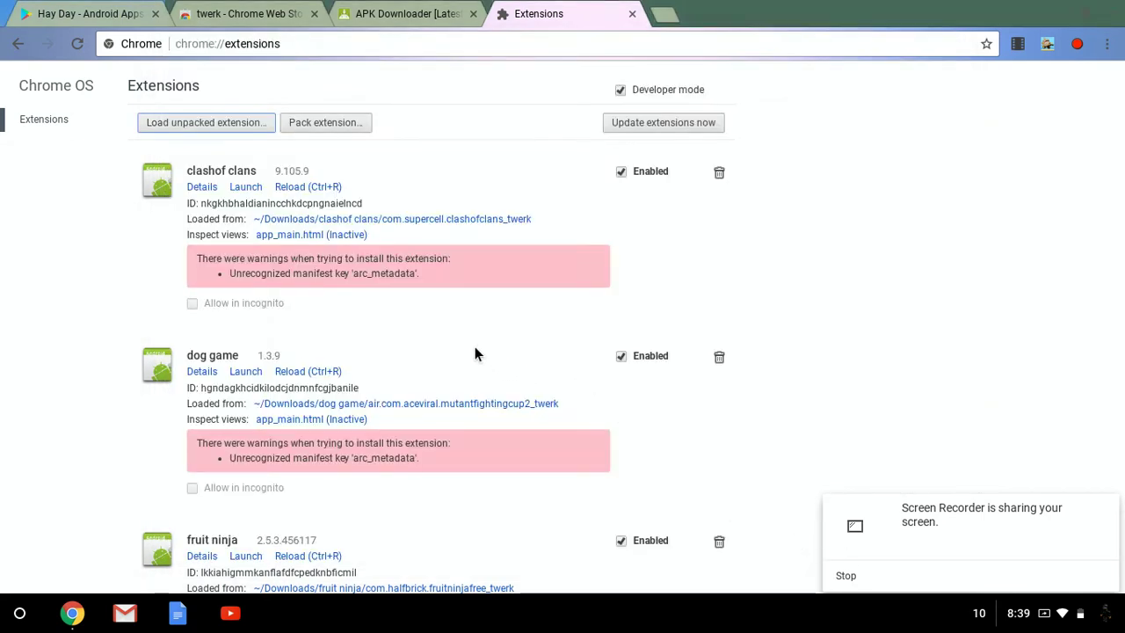
Launch hay day from the Extensions page and bring its game window to the front
scroll(283, 255, down, 4)
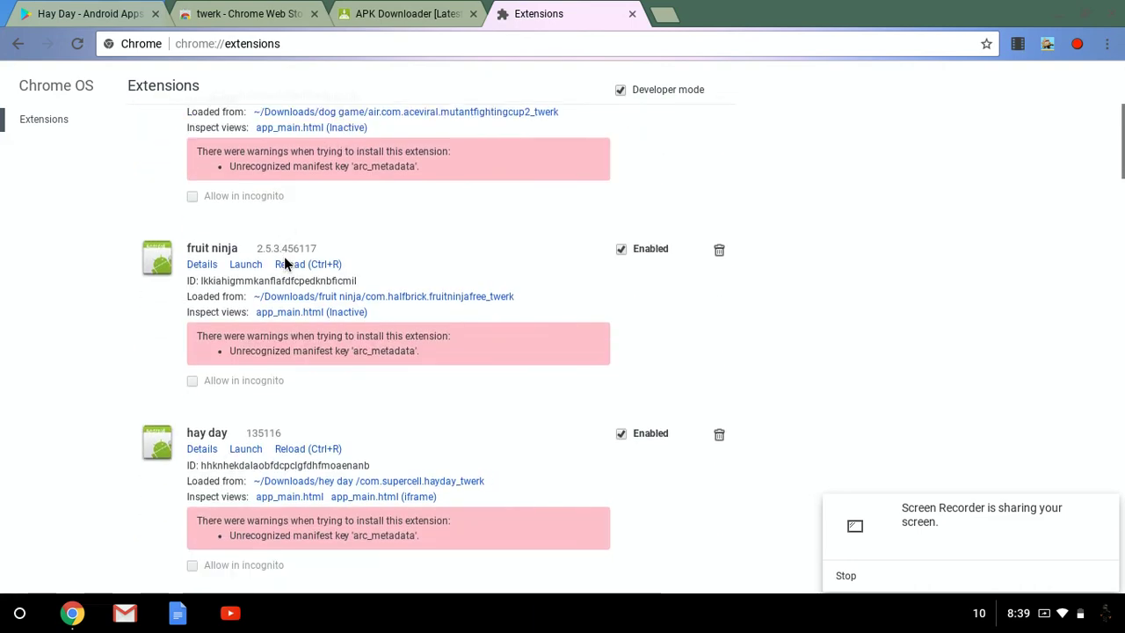
click(245, 420)
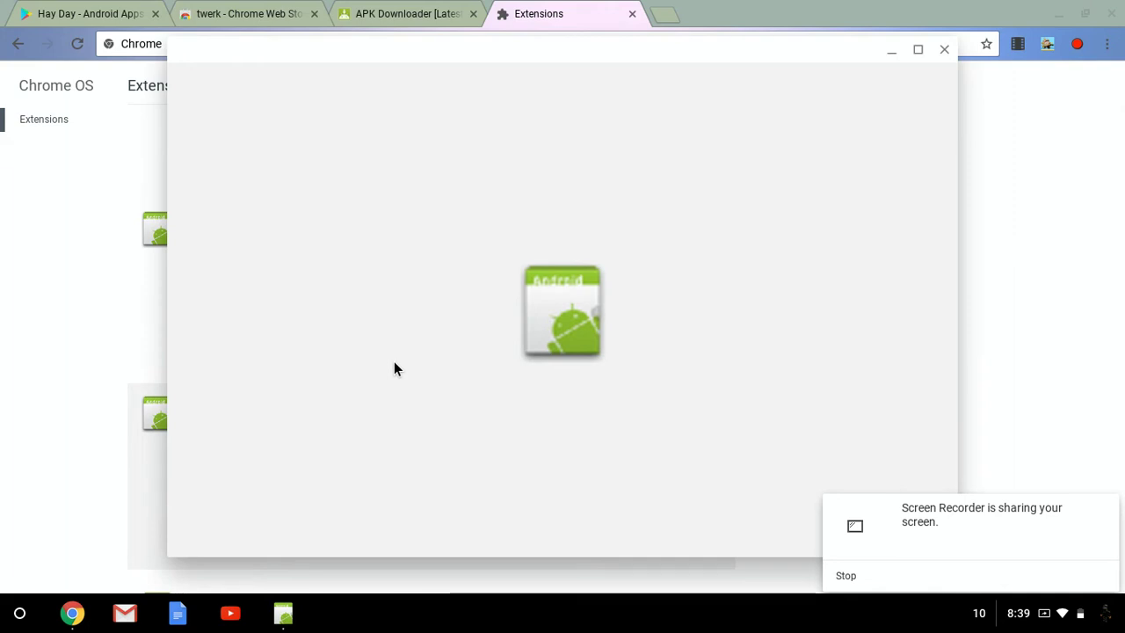
click(918, 49)
click(1084, 14)
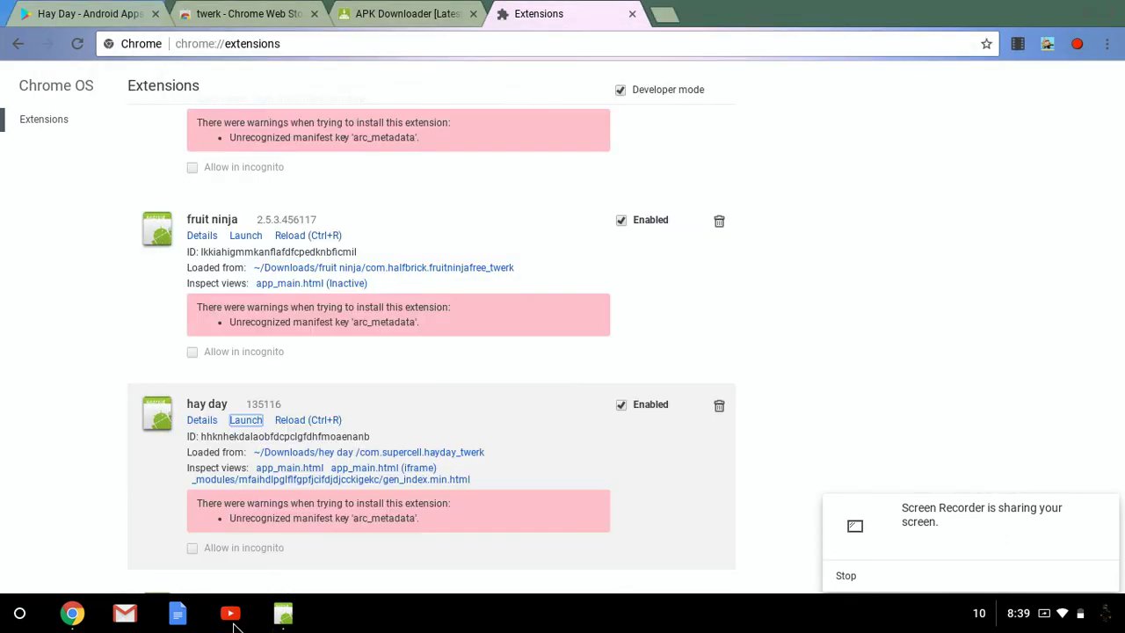
click(279, 615)
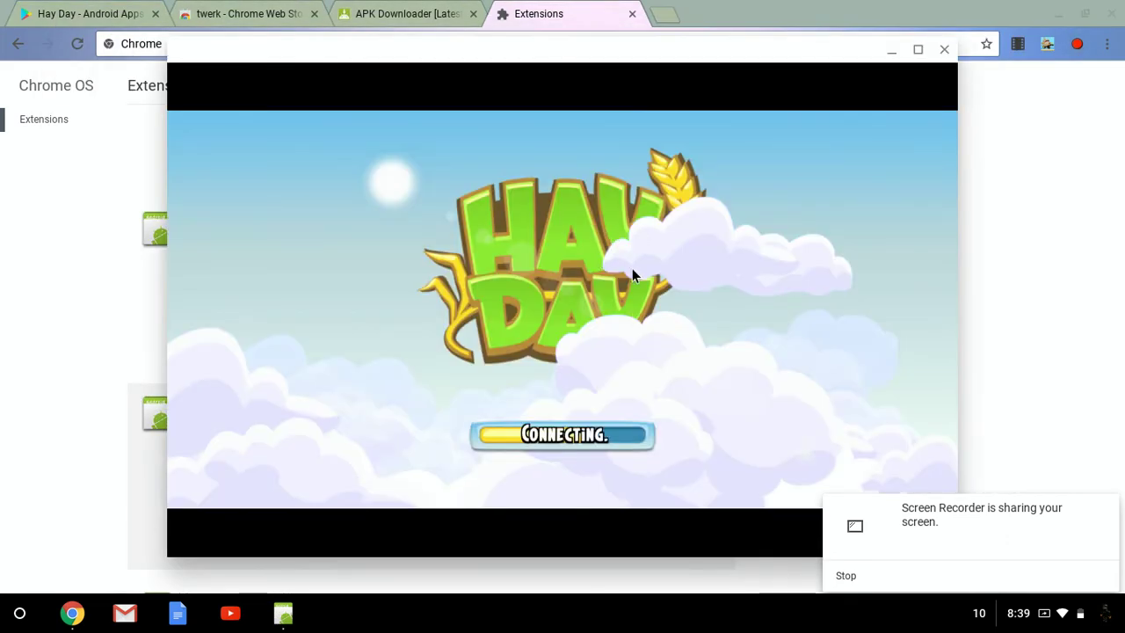
Lower the system volume all the way to mute while Hay Day connects
key(XF86AudioLowerVolume)
key(XF86AudioLowerVolume)
key(XF86AudioLowerVolume)
key(XF86AudioLowerVolume)
key(XF86AudioLowerVolume)
key(XF86AudioLowerVolume)
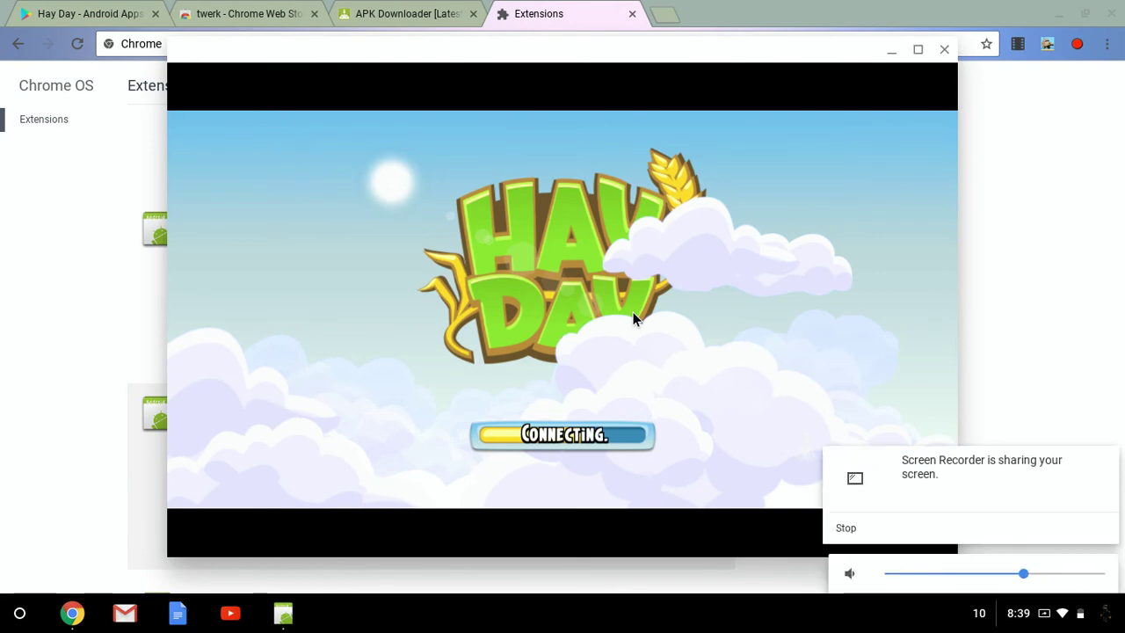
key(XF86AudioLowerVolume)
key(XF86AudioLowerVolume)
key(XF86AudioLowerVolume)
key(XF86AudioLowerVolume)
key(XF86AudioLowerVolume)
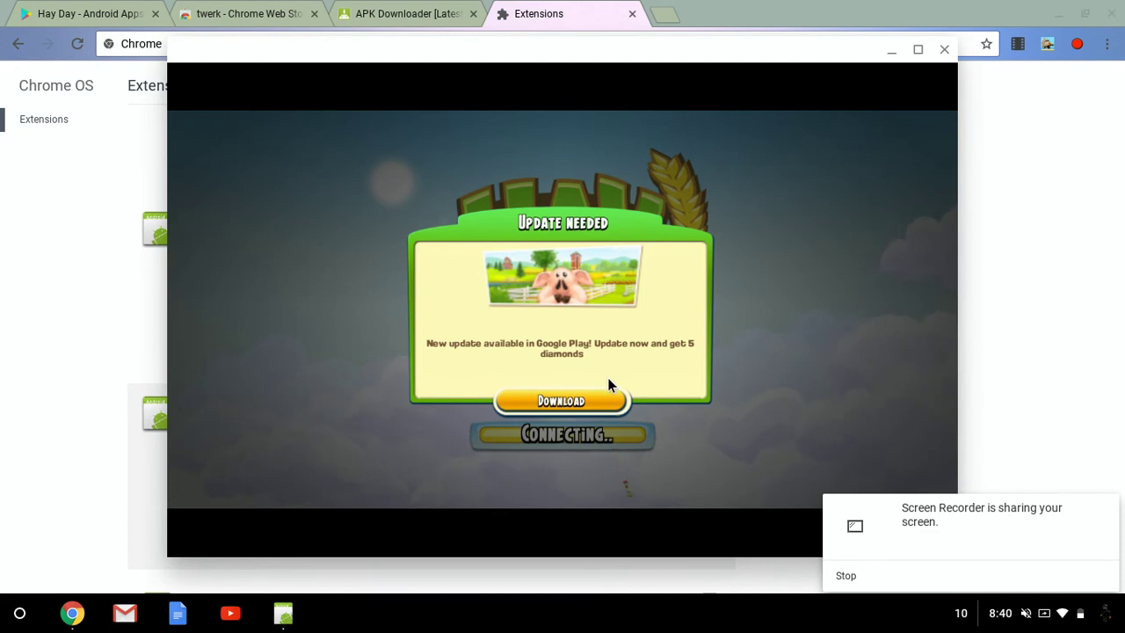
Follow the game's update download to Hay Day's Google Play page, close the game window and check the page's current version
click(560, 401)
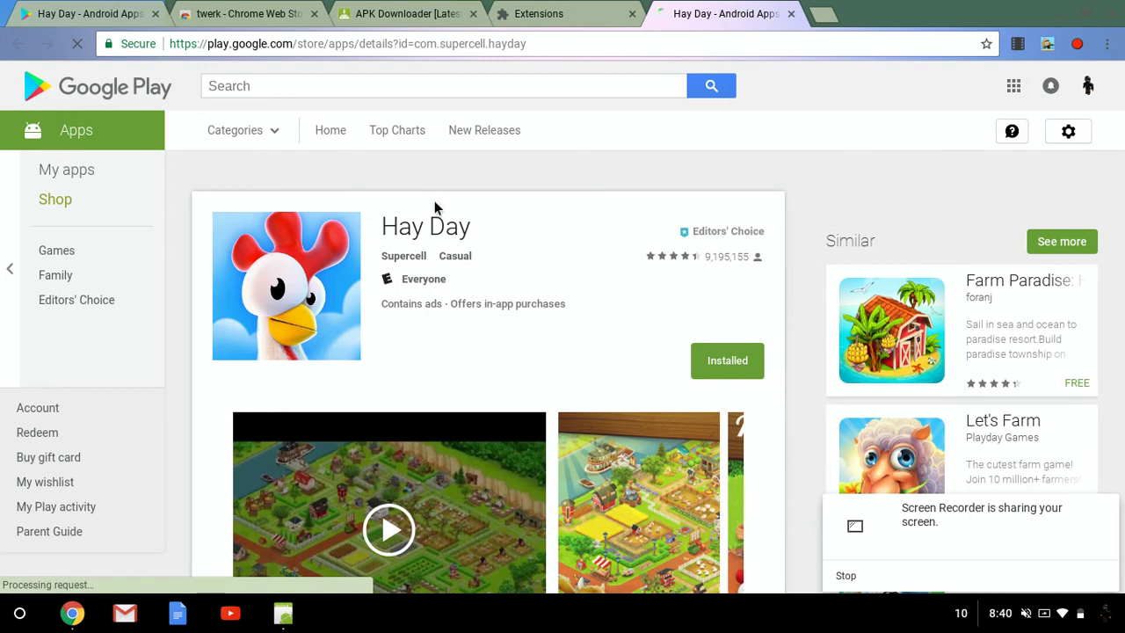
click(283, 613)
drag(520, 60, 495, 372)
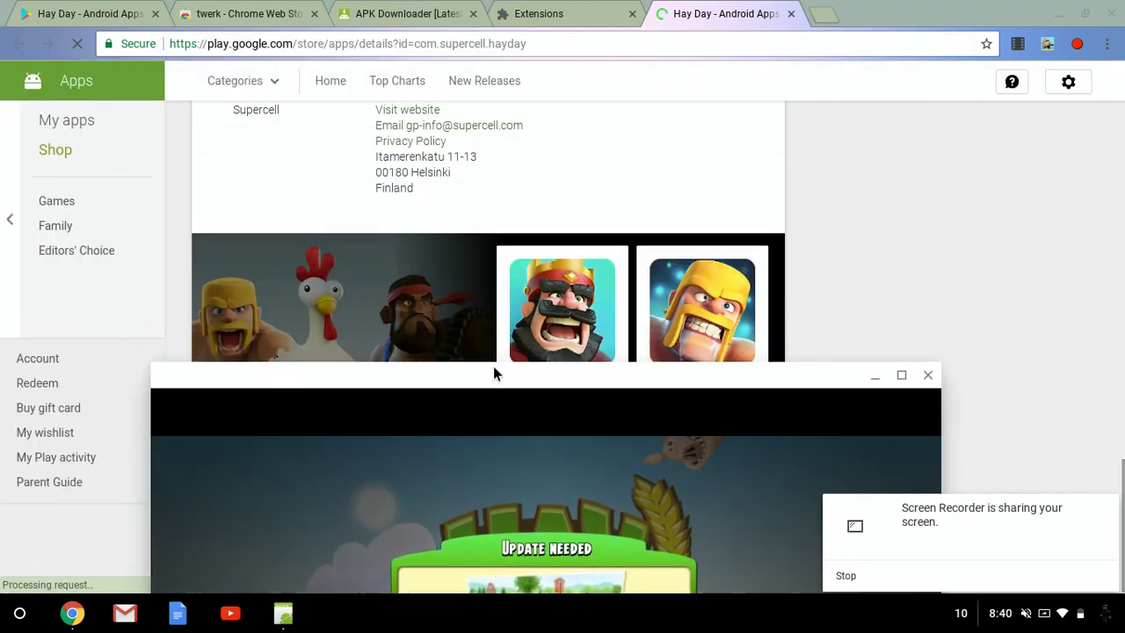
click(928, 374)
scroll(571, 278, up, 5)
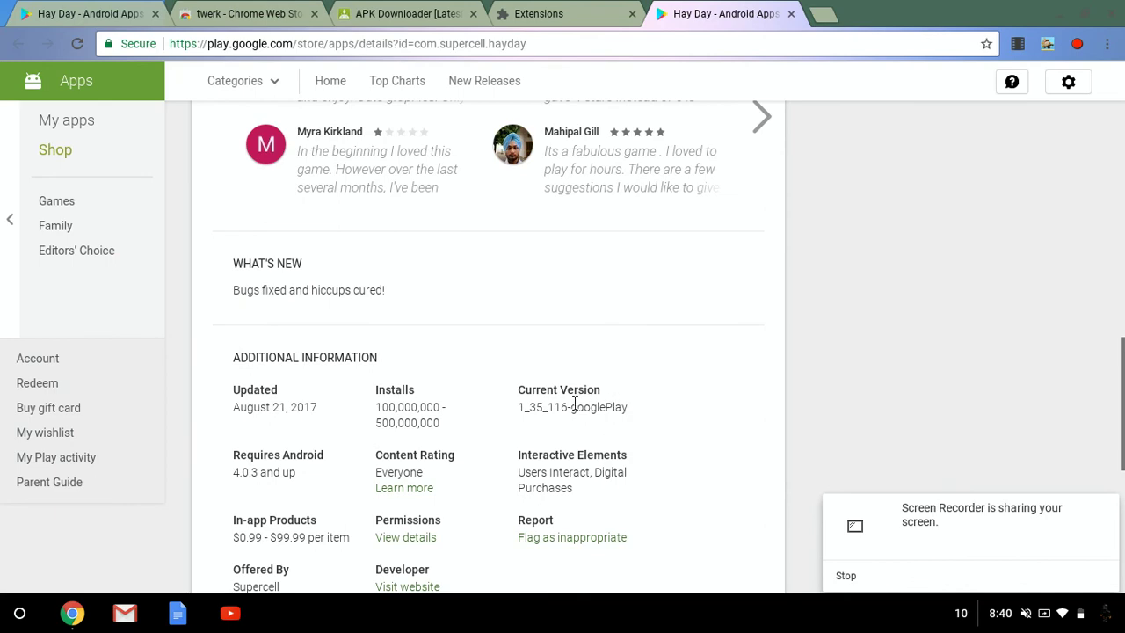
scroll(426, 264, up, 10)
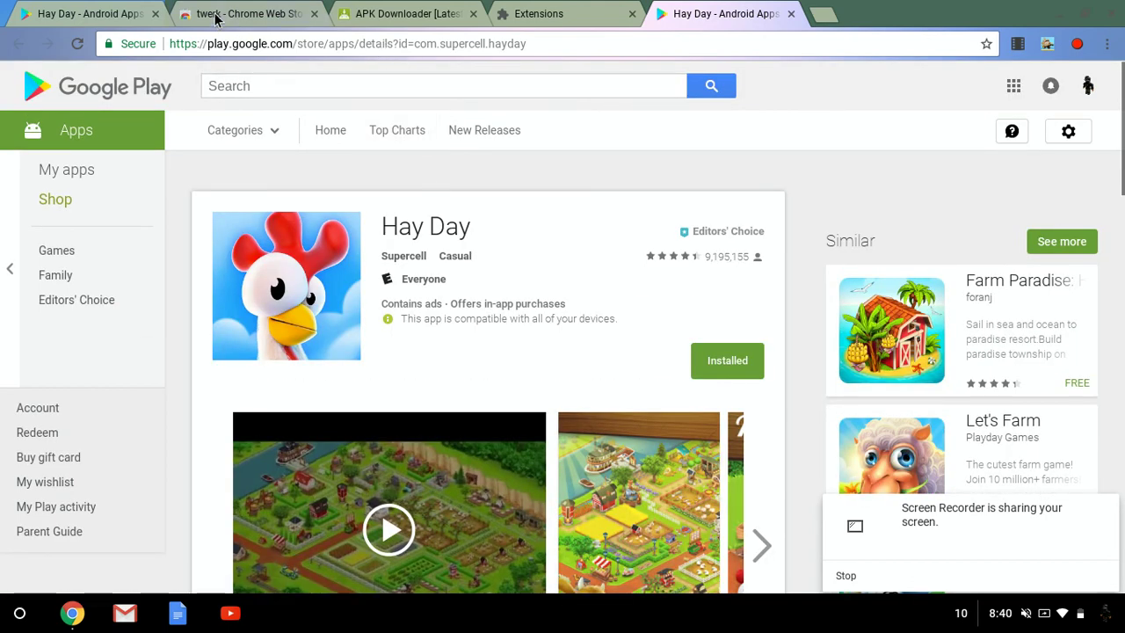
Return to the Extensions page, look through the installed Android games and launch clashof clans
click(619, 7)
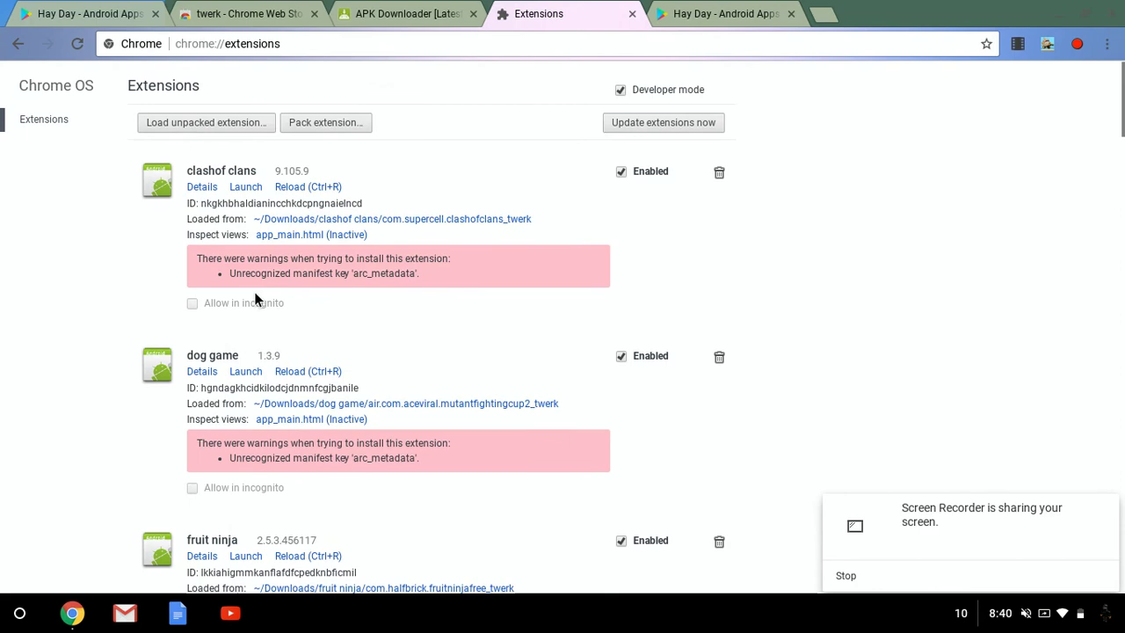
scroll(255, 288, down, 1)
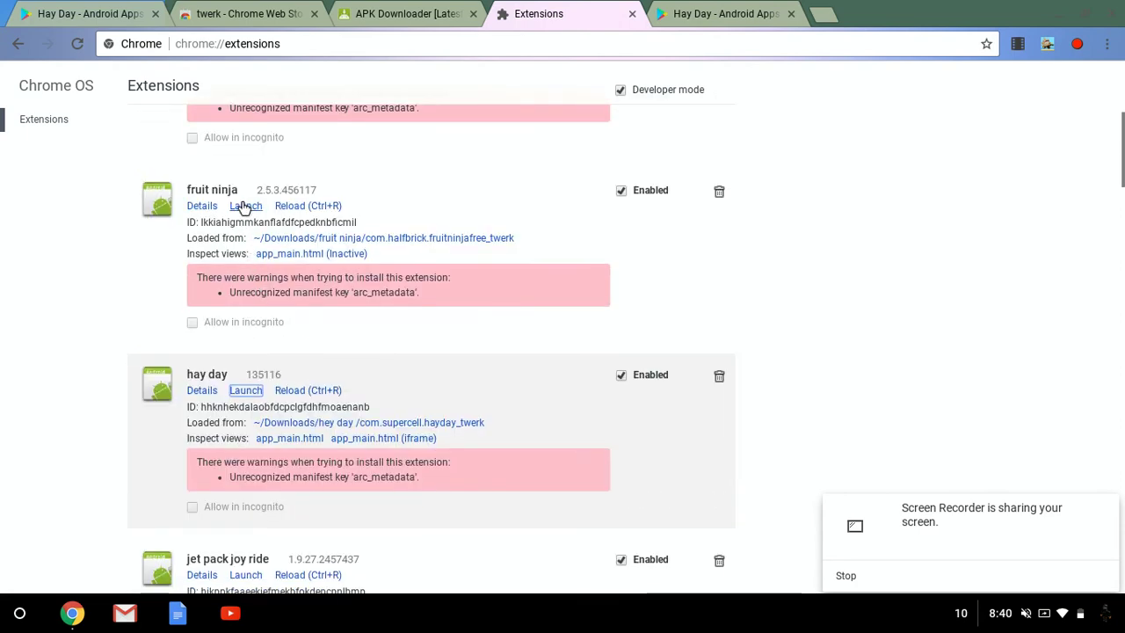
scroll(269, 385, down, 4)
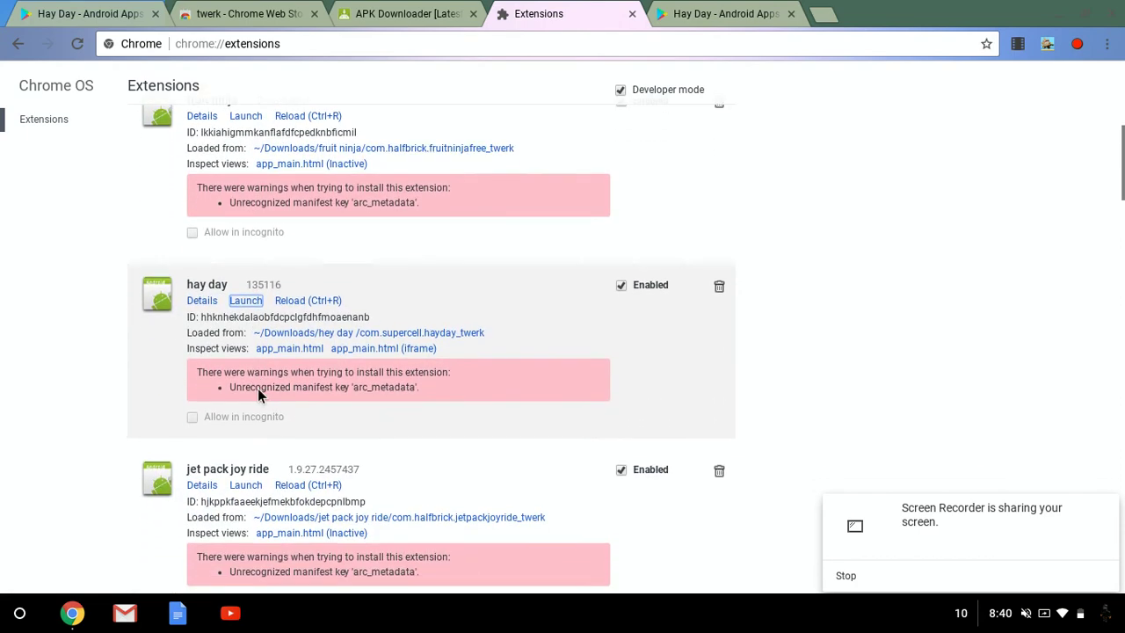
scroll(258, 393, down, 5)
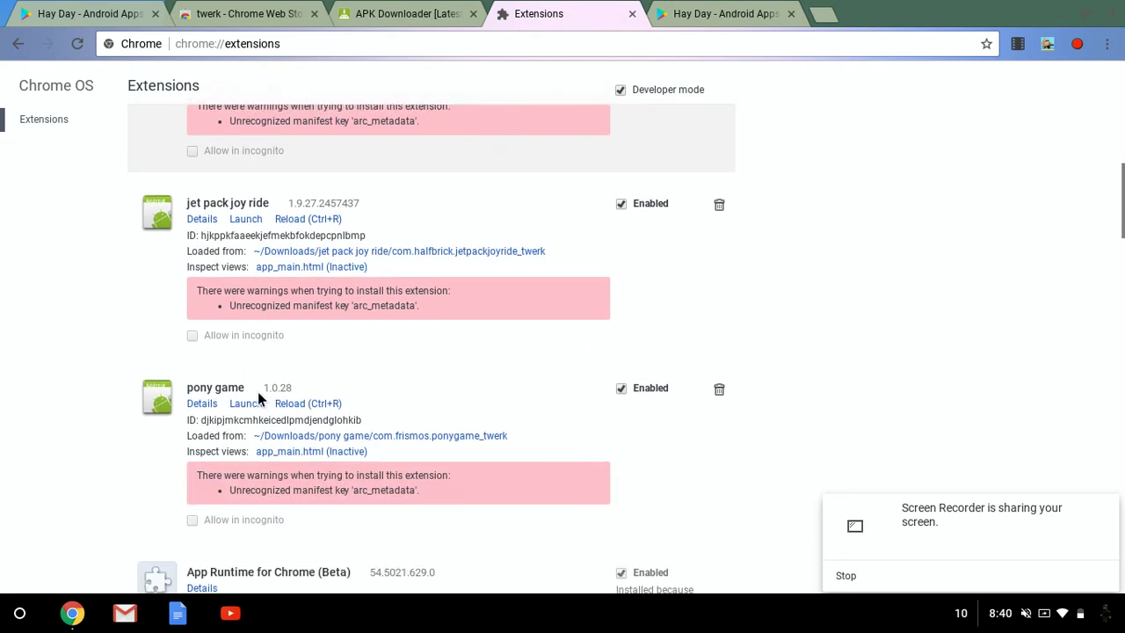
scroll(258, 393, down, 3)
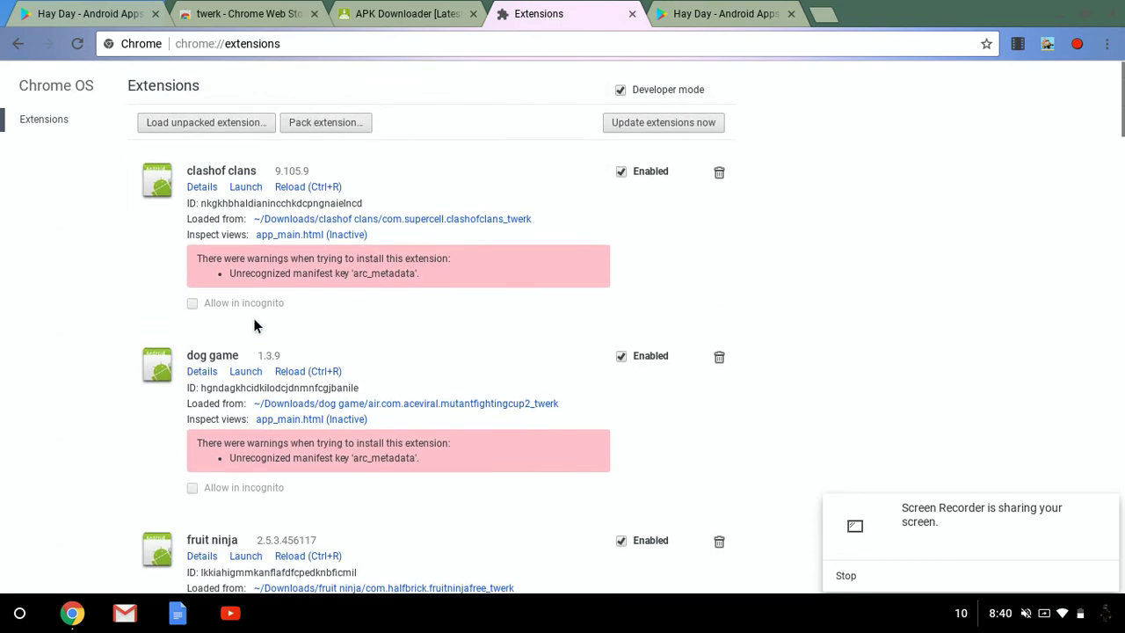
click(247, 187)
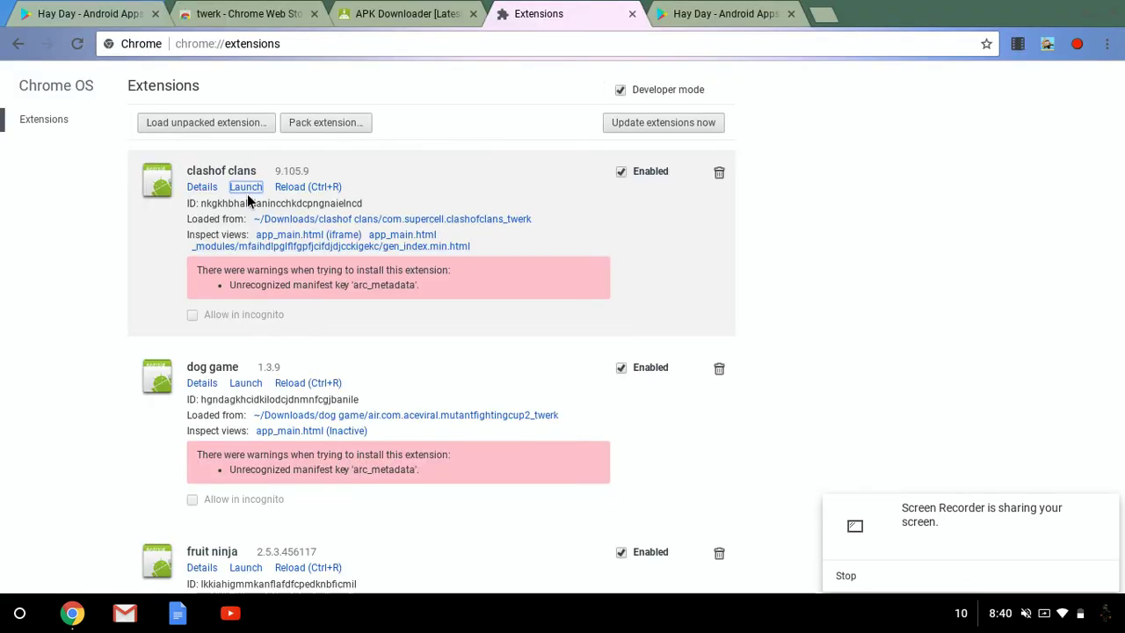
Launch dog game, decline the Google Play Games installation and dismiss the Angry Gran Racing ad
scroll(264, 316, down, 2)
click(246, 303)
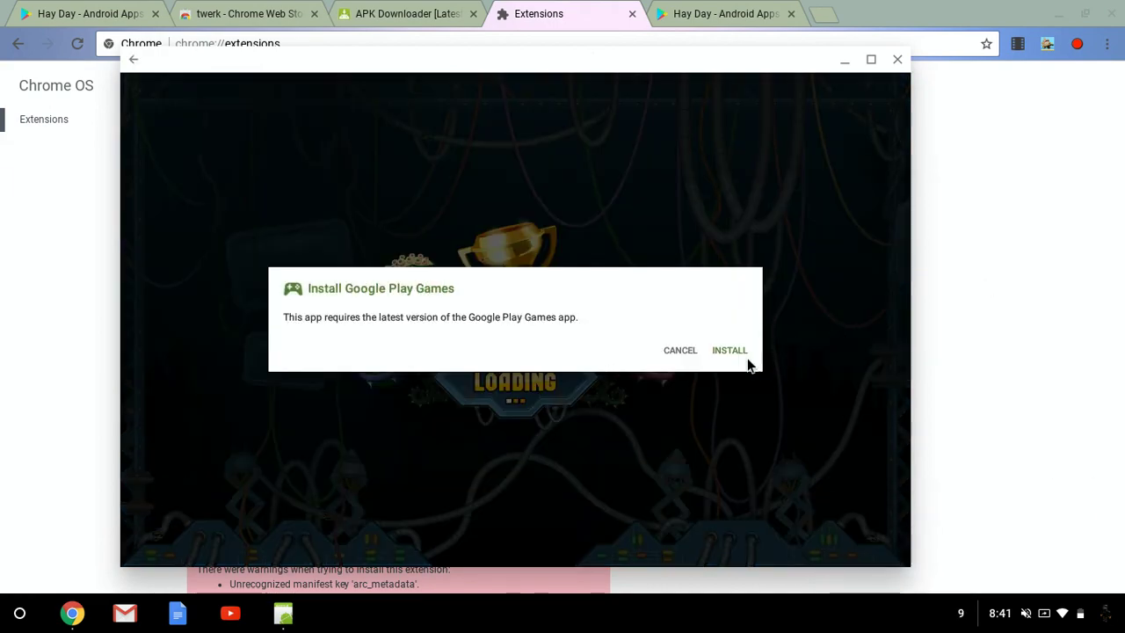
click(690, 351)
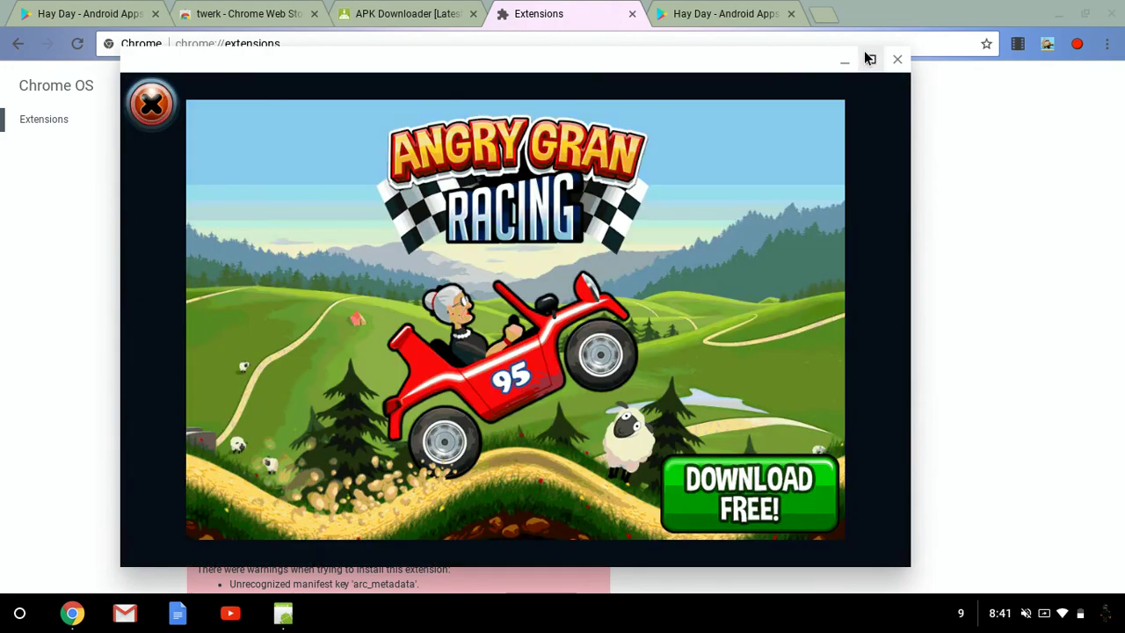
click(153, 104)
Enter dog game's open World Cup tournament, choose the Wicked Fox opponent, and close the game window
click(782, 371)
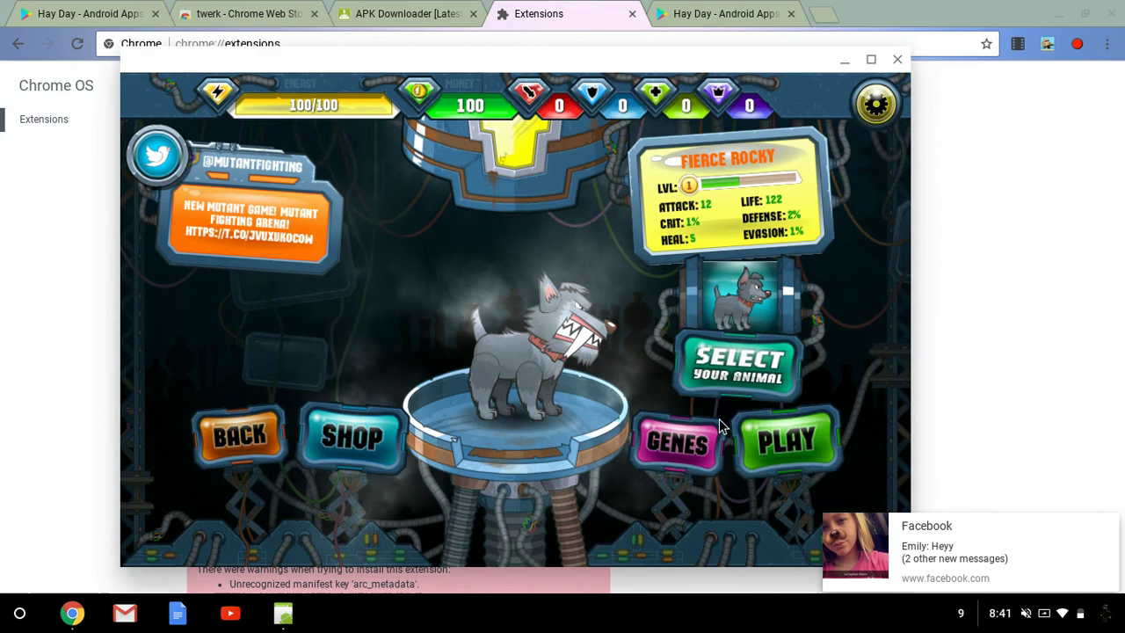
click(789, 442)
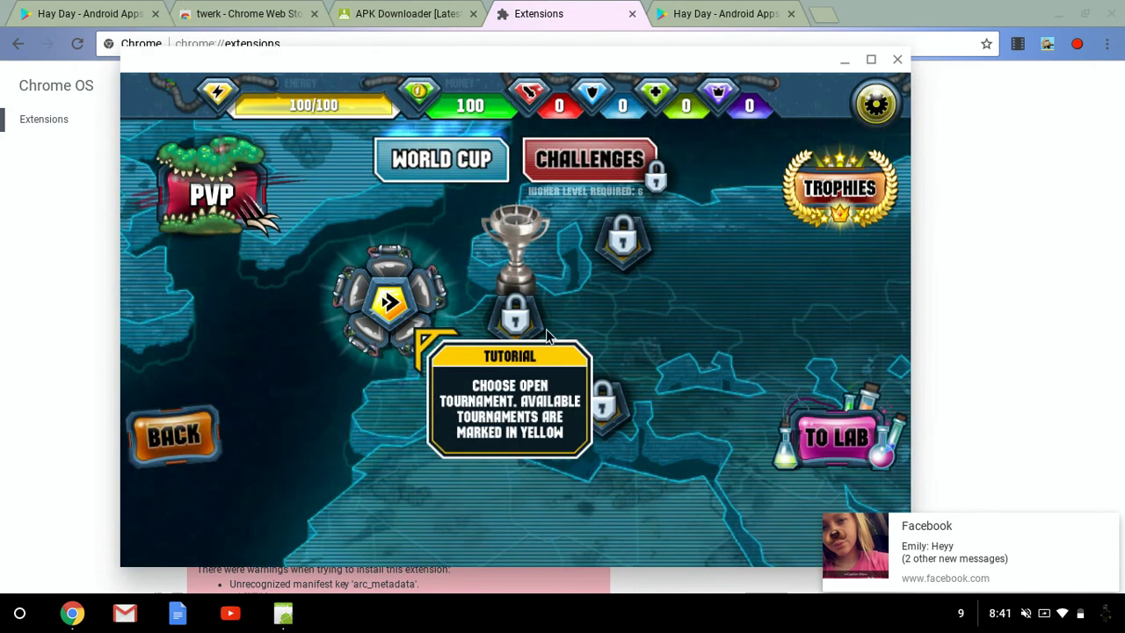
click(390, 303)
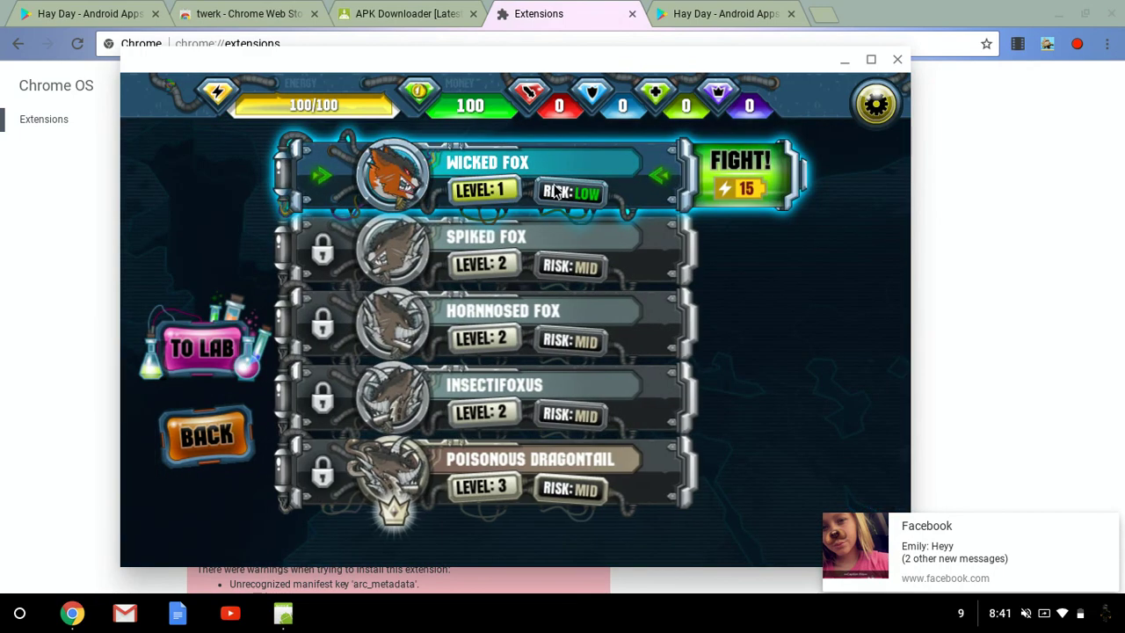
click(467, 189)
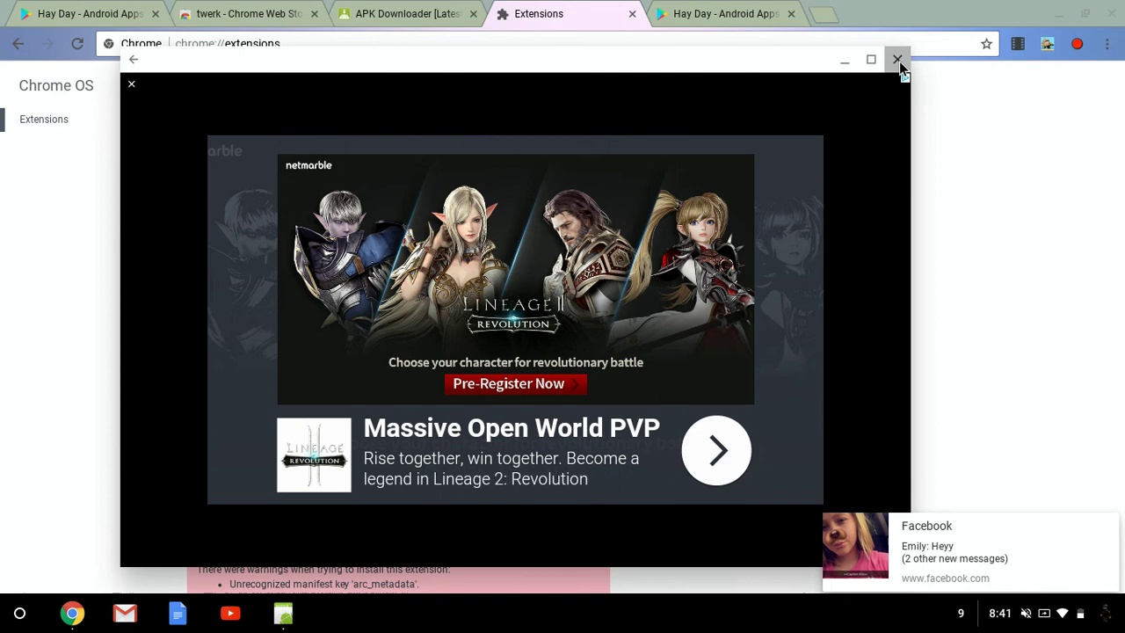
click(898, 60)
scroll(499, 162, up, 2)
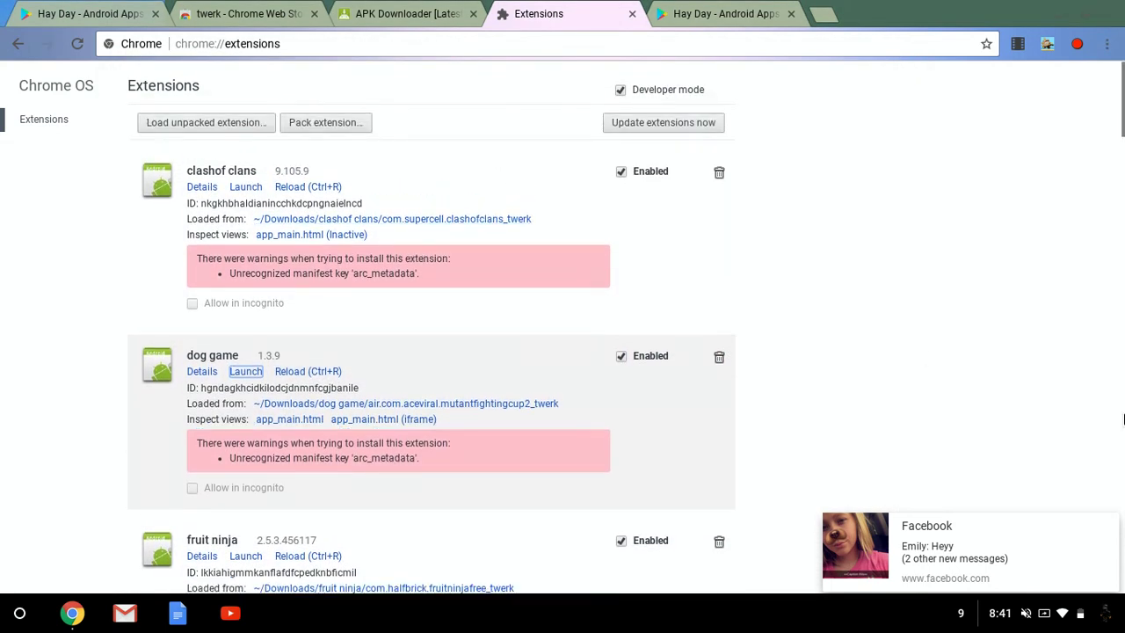